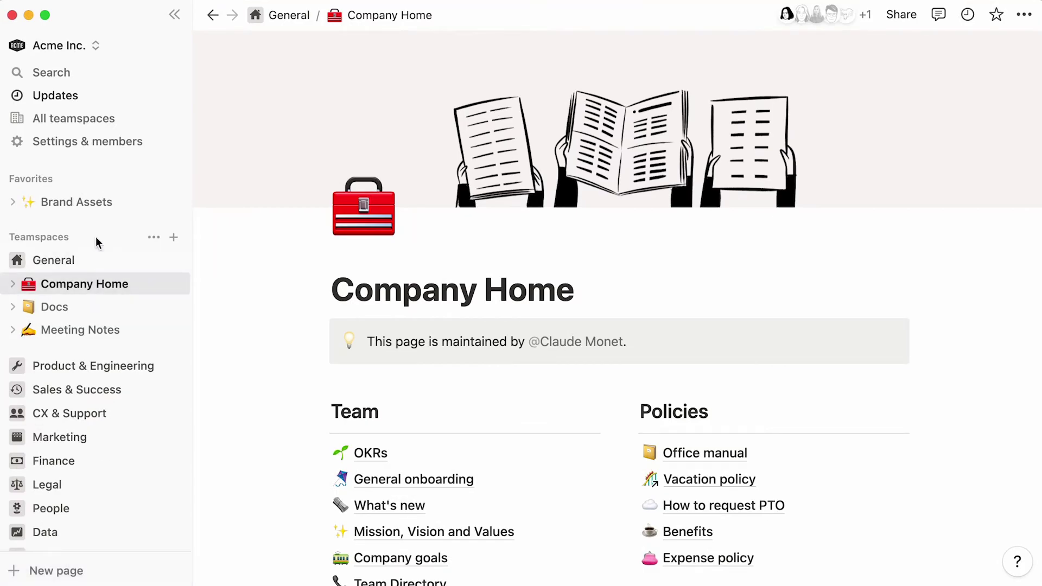
- Open the workspace search and dismiss it without searching
{"action": "left_click", "coordinate": [114, 66]}
{"action": "key", "text": "Escape"}
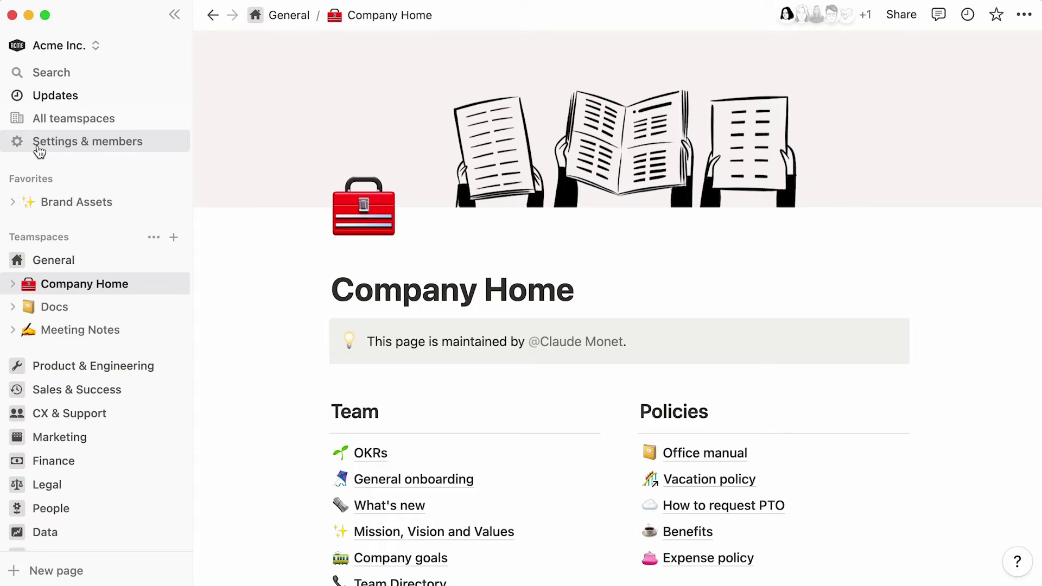
- Add 'Last updated' with a Today date mention to the callout, then re-dock the sidebar
{"action": "left_click", "coordinate": [174, 15]}
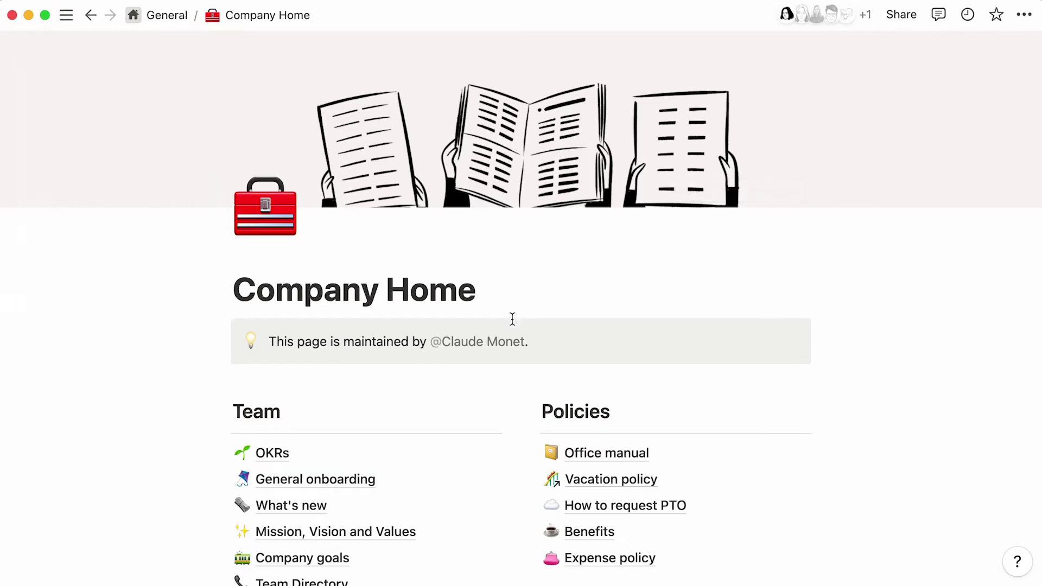
{"action": "type", "text": "Last up"}
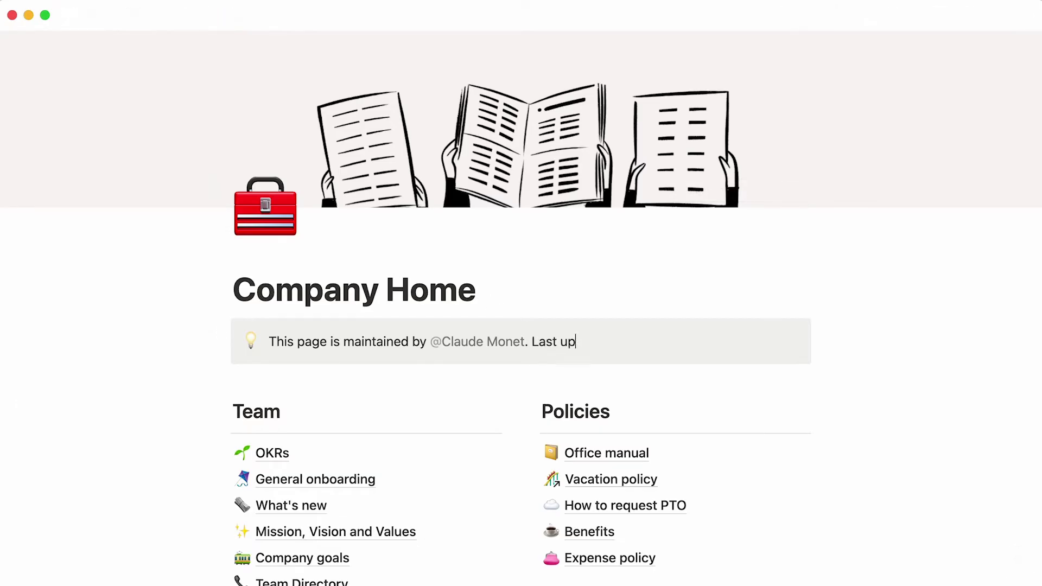
{"action": "type", "text": "dated@today"}
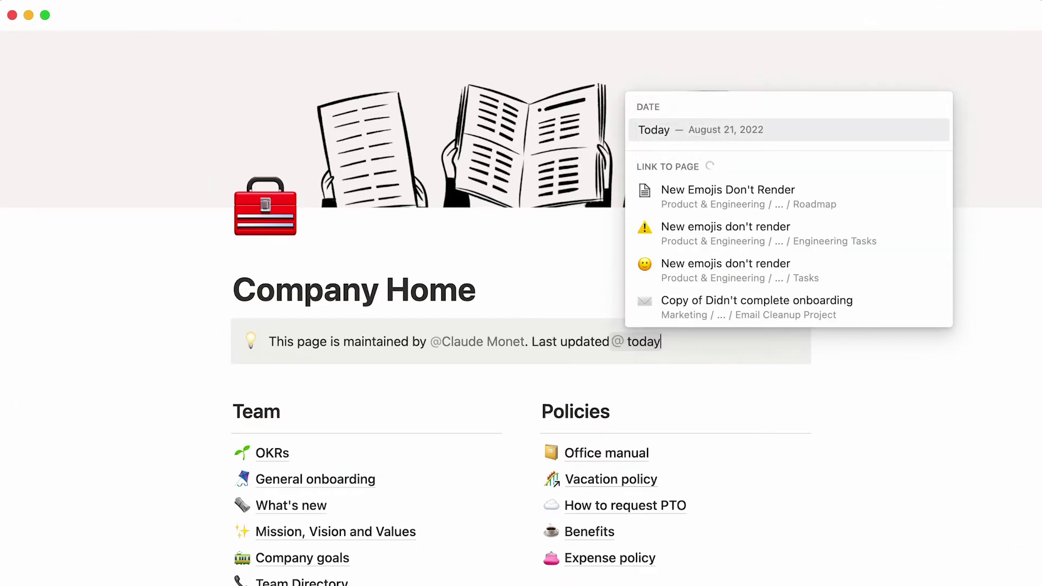
{"action": "key", "text": "Return"}
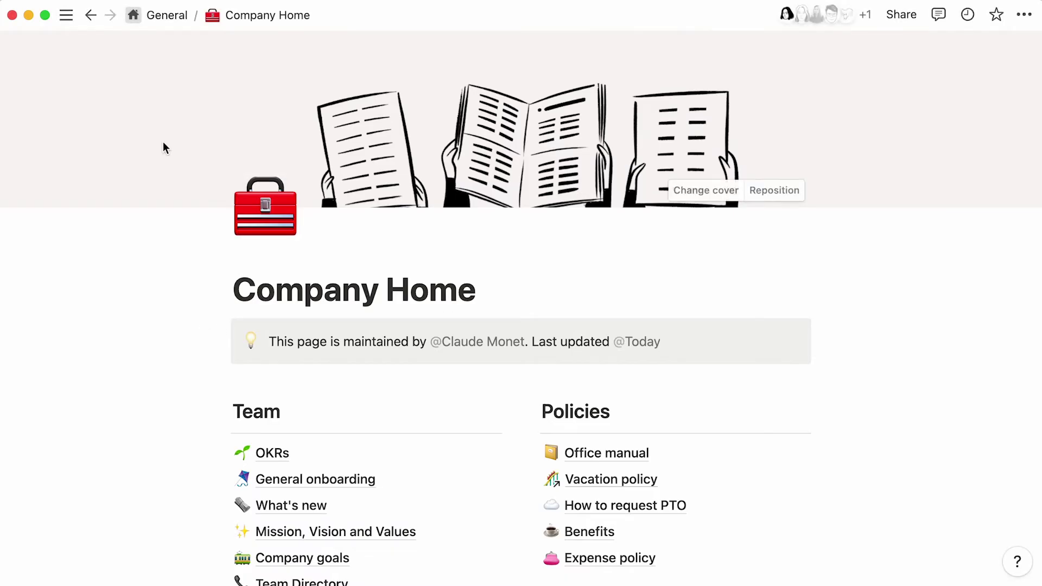
{"action": "left_click", "coordinate": [70, 21]}
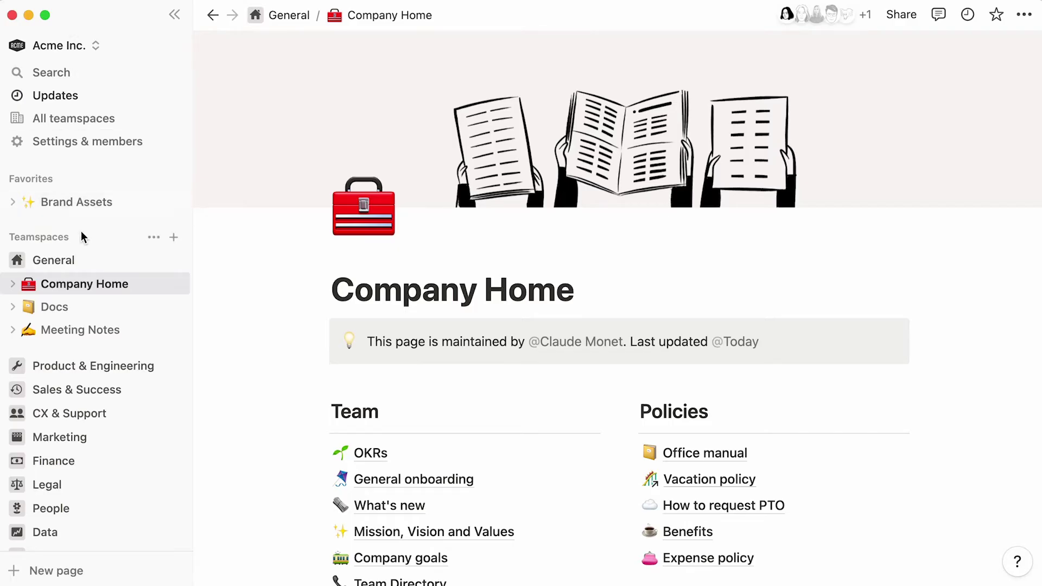
{"action": "scroll", "coordinate": [81, 230], "scroll_direction": "down", "scroll_amount": 5}
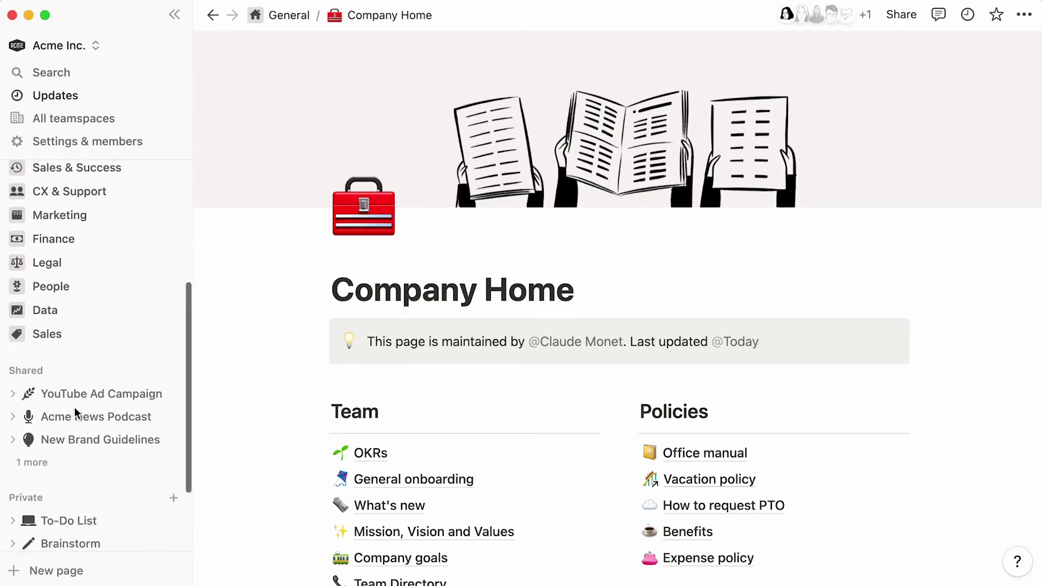
{"action": "scroll", "coordinate": [74, 407], "scroll_direction": "down", "scroll_amount": 3}
{"action": "scroll", "coordinate": [74, 407], "scroll_direction": "up", "scroll_amount": 2}
{"action": "scroll", "coordinate": [74, 407], "scroll_direction": "up", "scroll_amount": 5}
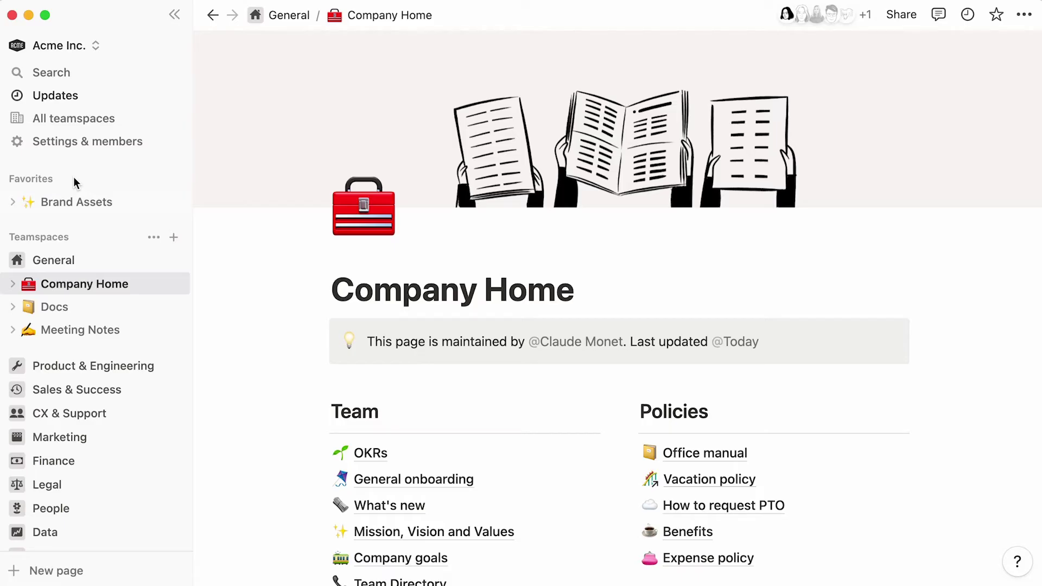
- Go from Brand Assets to Meeting Notes, starring then unstarring it in Favorites
{"action": "left_click", "coordinate": [130, 203]}
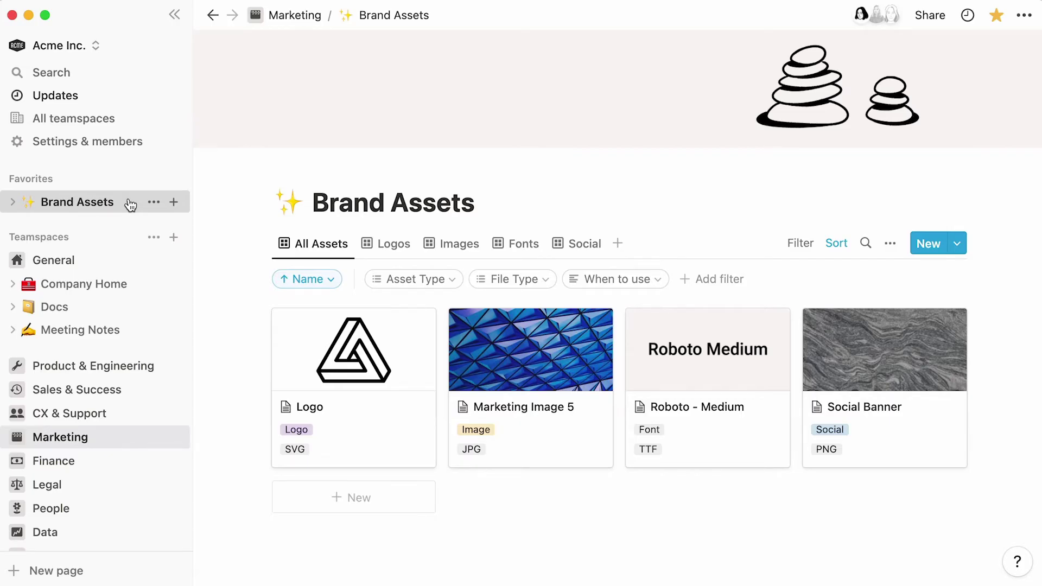
{"action": "left_click", "coordinate": [132, 329]}
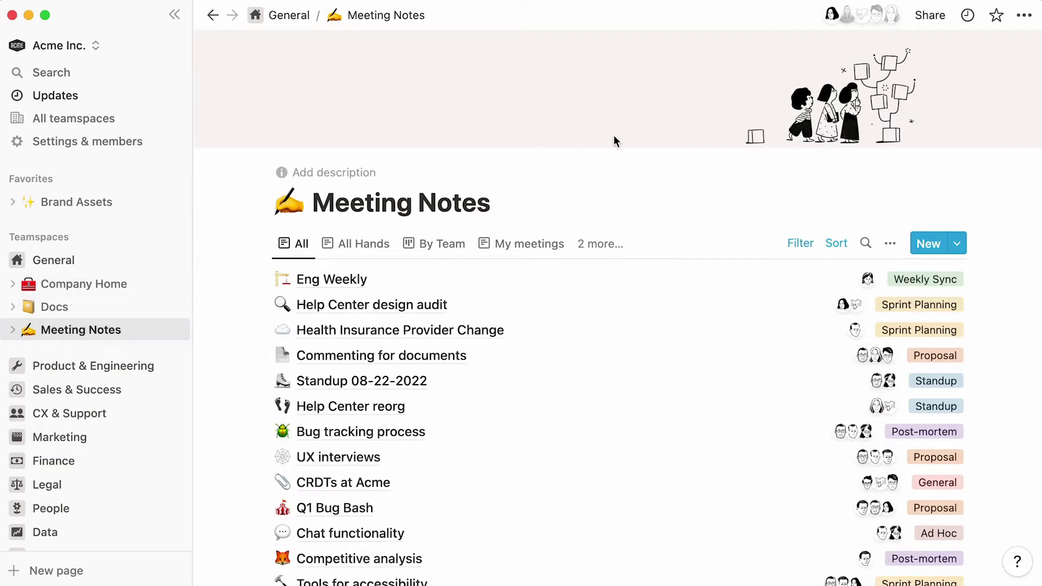
{"action": "left_click", "coordinate": [993, 22]}
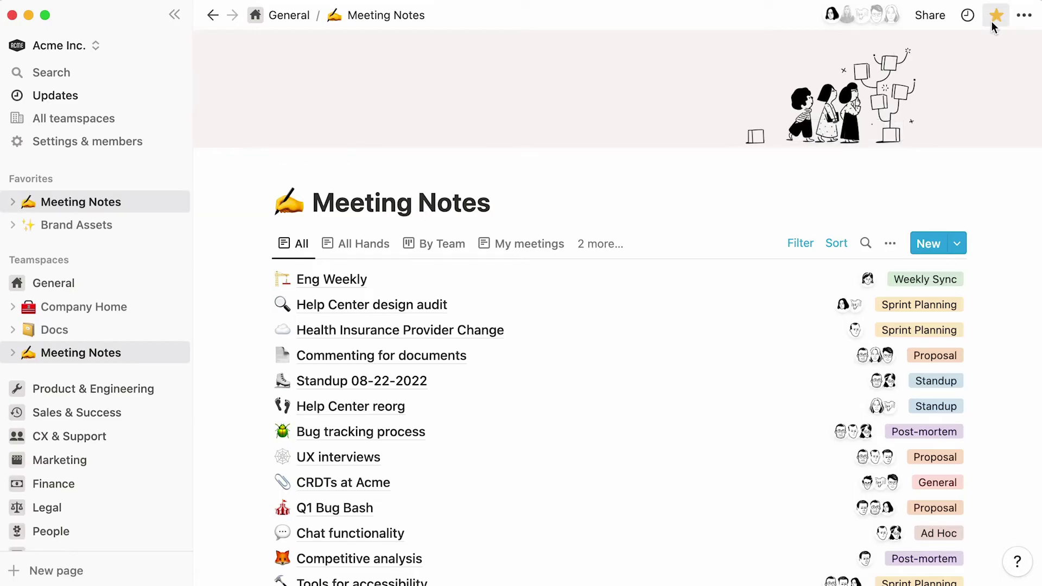
{"action": "left_click", "coordinate": [993, 25]}
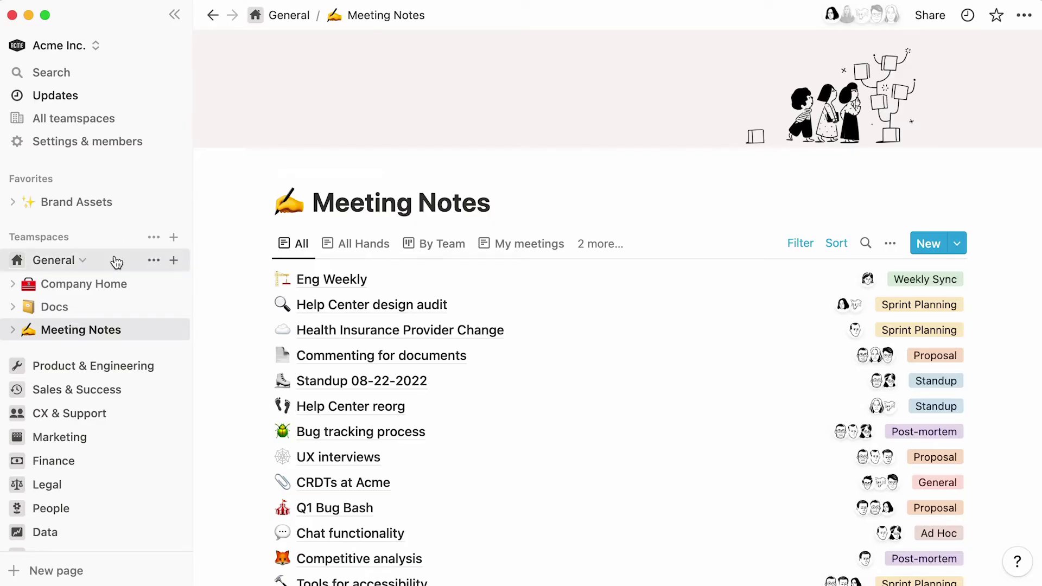
{"action": "left_click", "coordinate": [154, 260]}
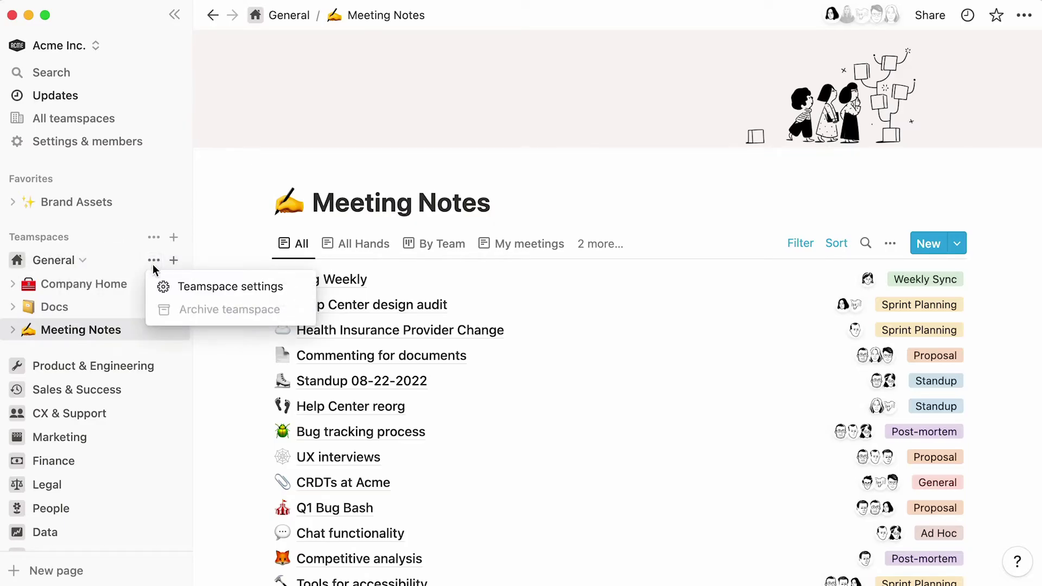
{"action": "left_click", "coordinate": [175, 288]}
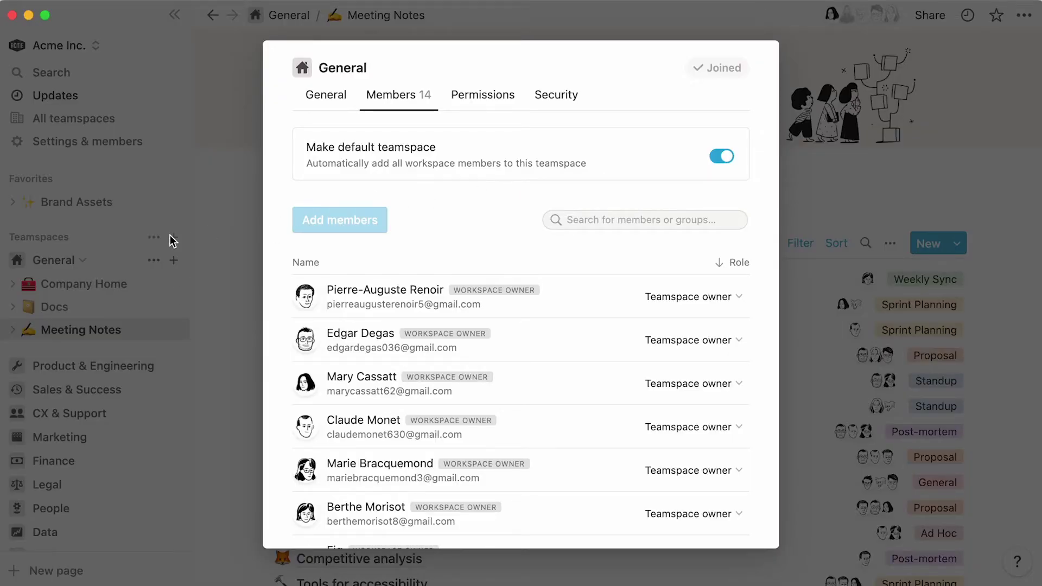
{"action": "left_click", "coordinate": [110, 255]}
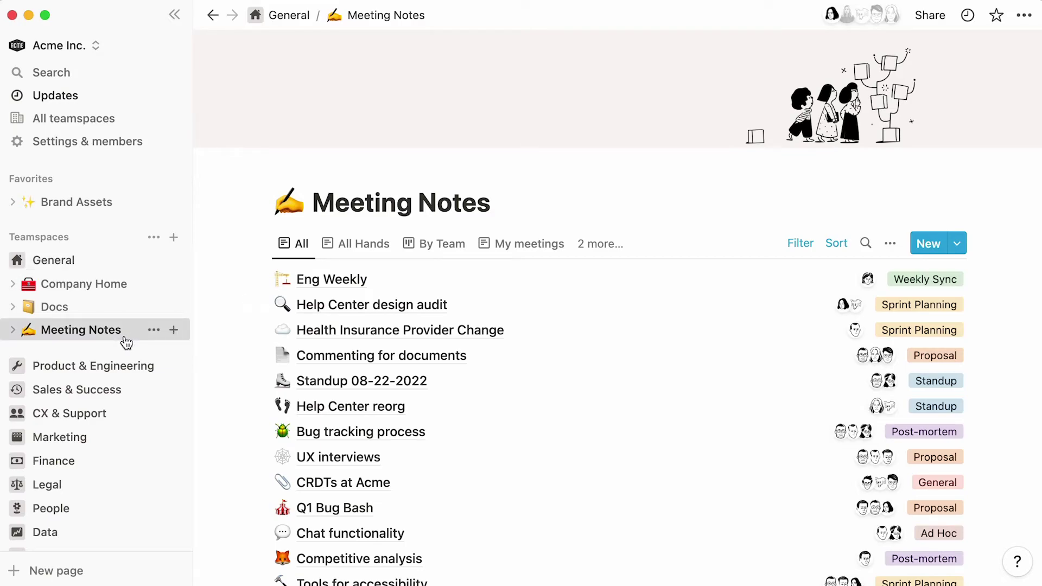
- Expand the CX & Support teamspace and open its Help Center page
{"action": "left_click", "coordinate": [124, 414]}
{"action": "left_click", "coordinate": [129, 483]}
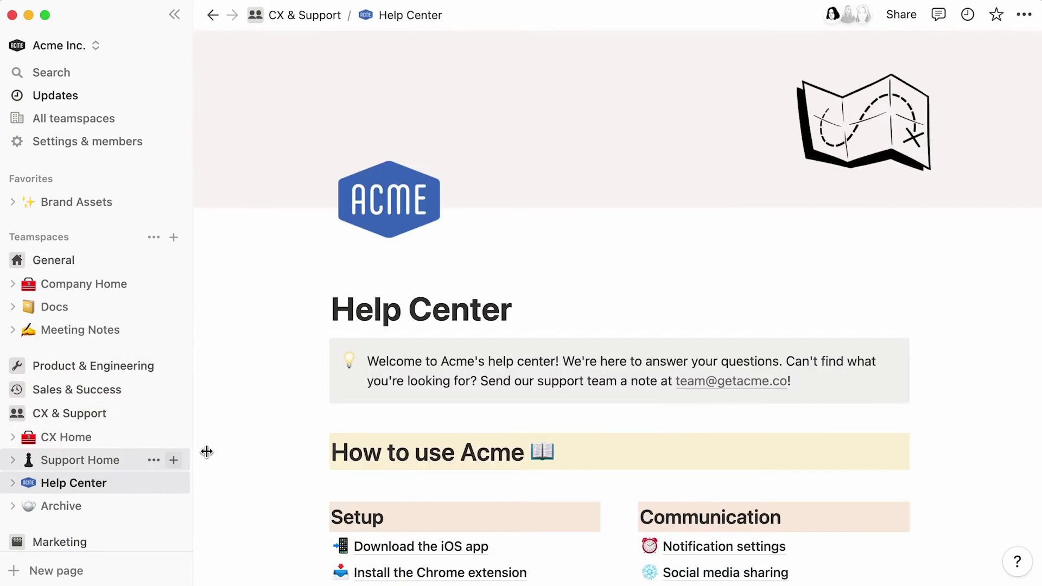
{"action": "scroll", "coordinate": [241, 441], "scroll_direction": "down", "scroll_amount": 5}
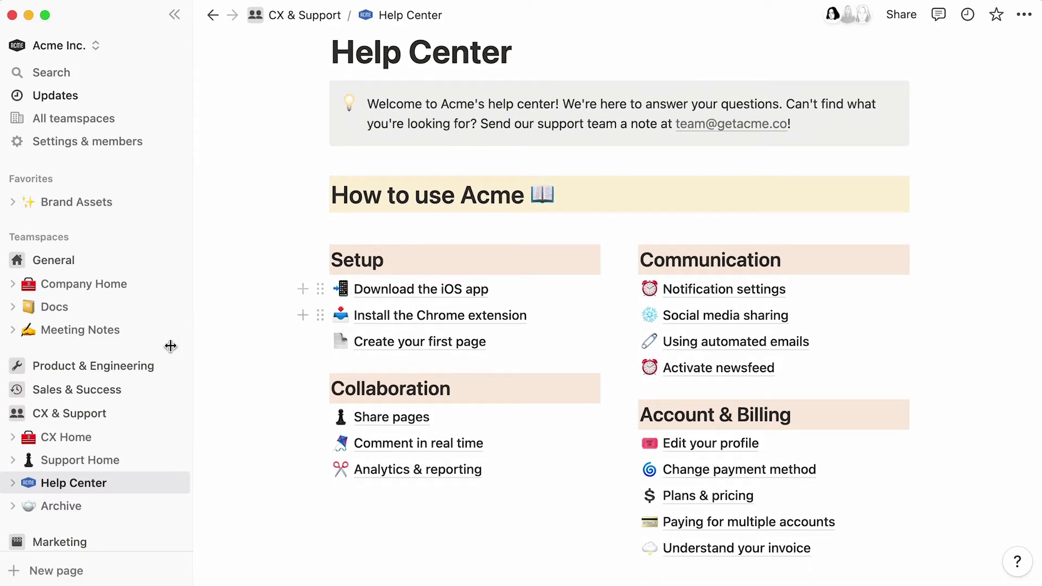
{"action": "scroll", "coordinate": [130, 378], "scroll_direction": "down", "scroll_amount": 4}
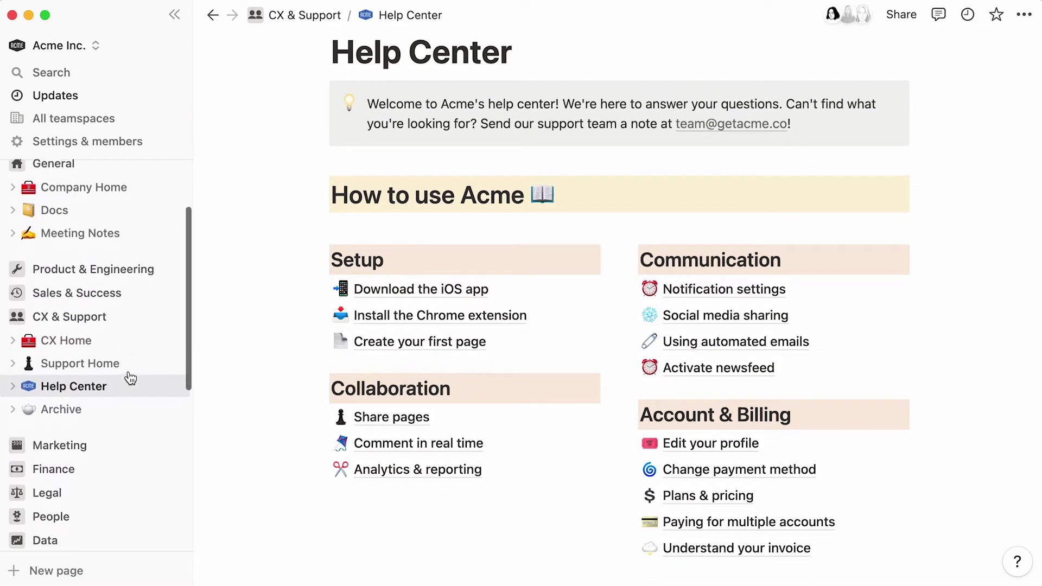
- Expand Help Center's nested subpages down to the advanced-permissions child, then collapse CX & Support
{"action": "left_click", "coordinate": [13, 382]}
{"action": "left_click", "coordinate": [24, 406]}
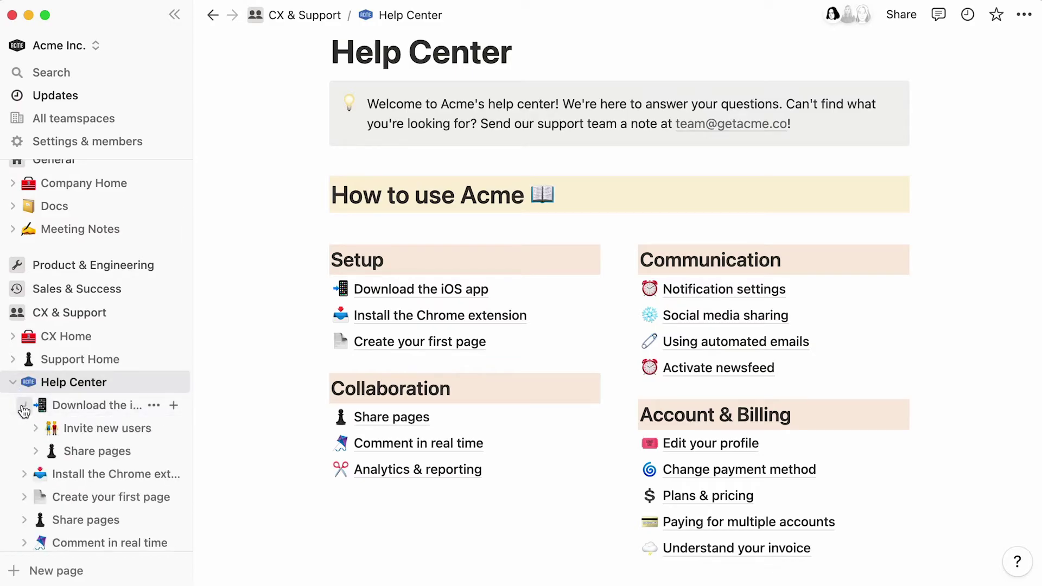
{"action": "left_click", "coordinate": [36, 452]}
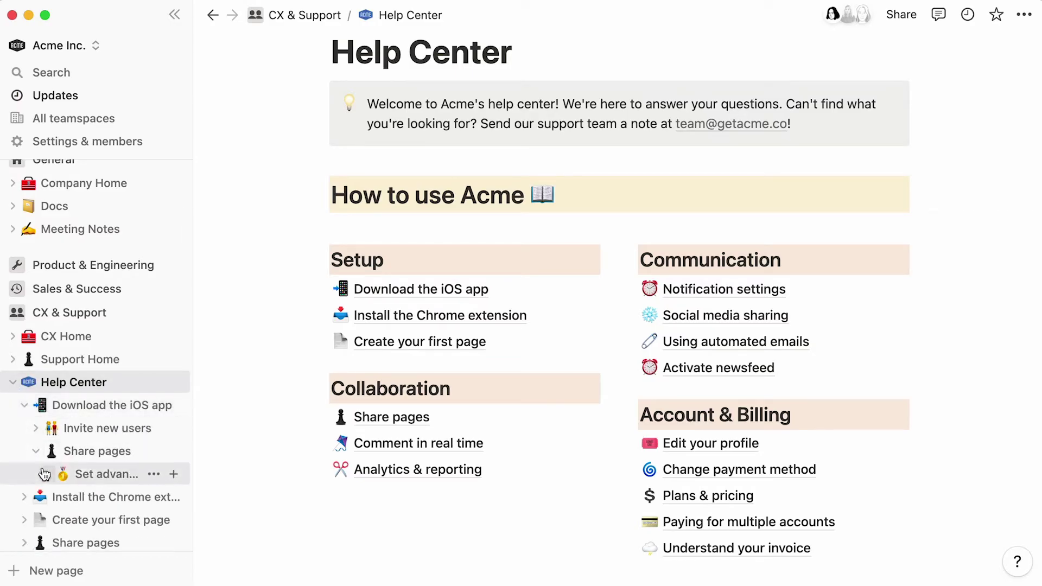
{"action": "left_click", "coordinate": [47, 474]}
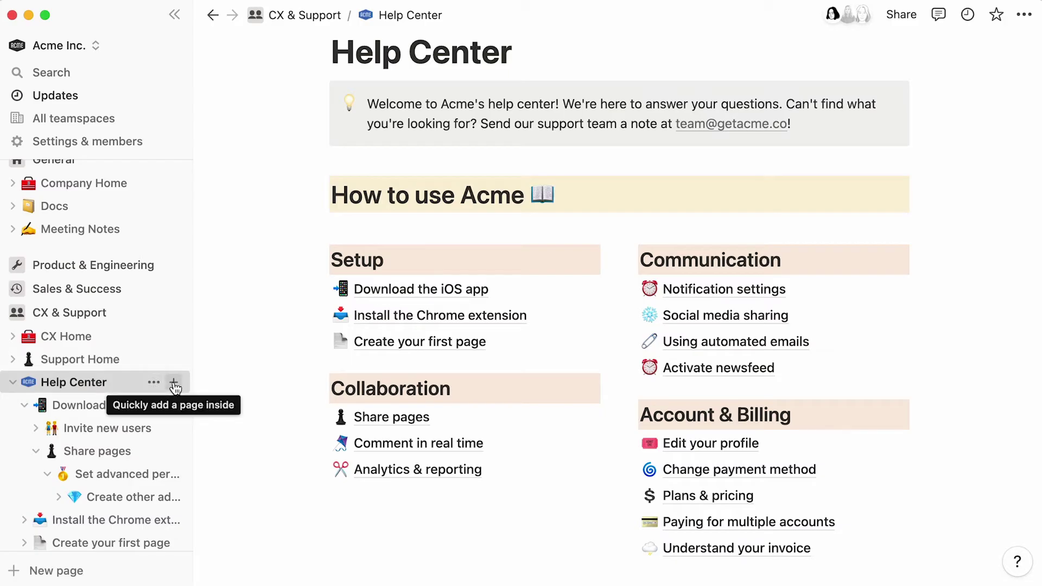
{"action": "left_click", "coordinate": [134, 319]}
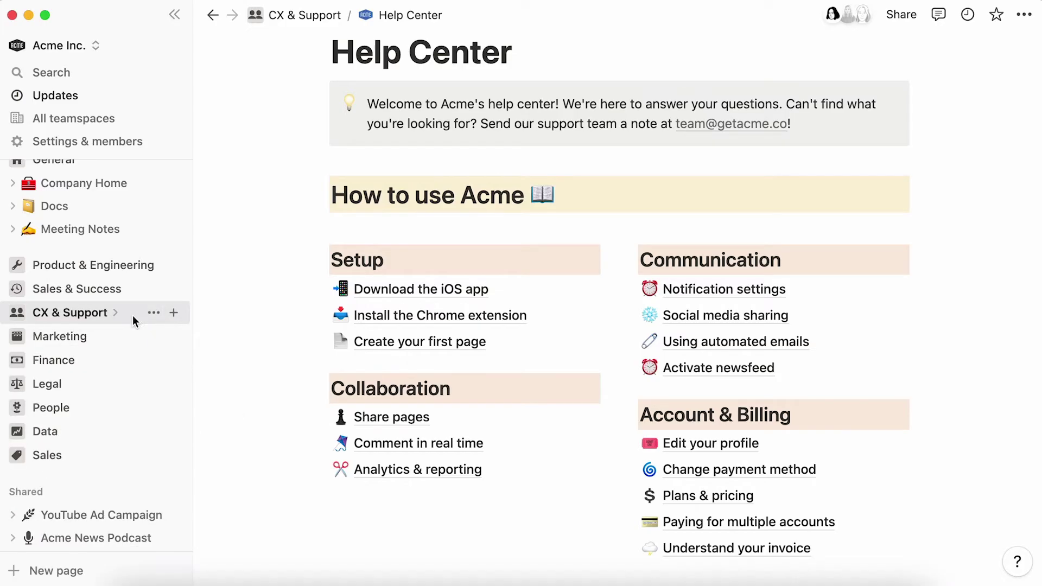
- Open the shared 1:1 page from the Shared section and check its Share settings
{"action": "scroll", "coordinate": [132, 318], "scroll_direction": "down", "scroll_amount": 4}
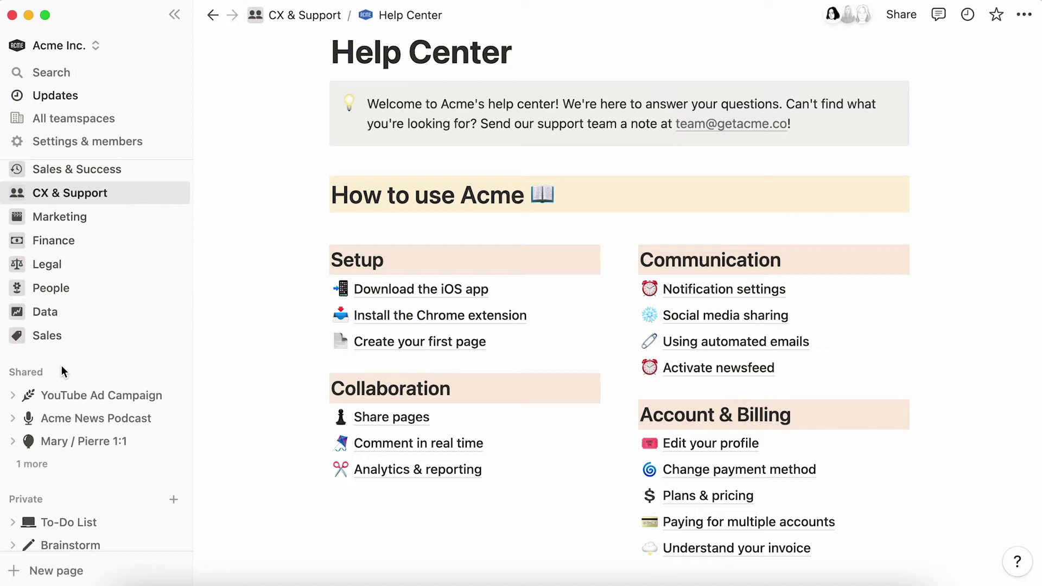
{"action": "left_click", "coordinate": [56, 444]}
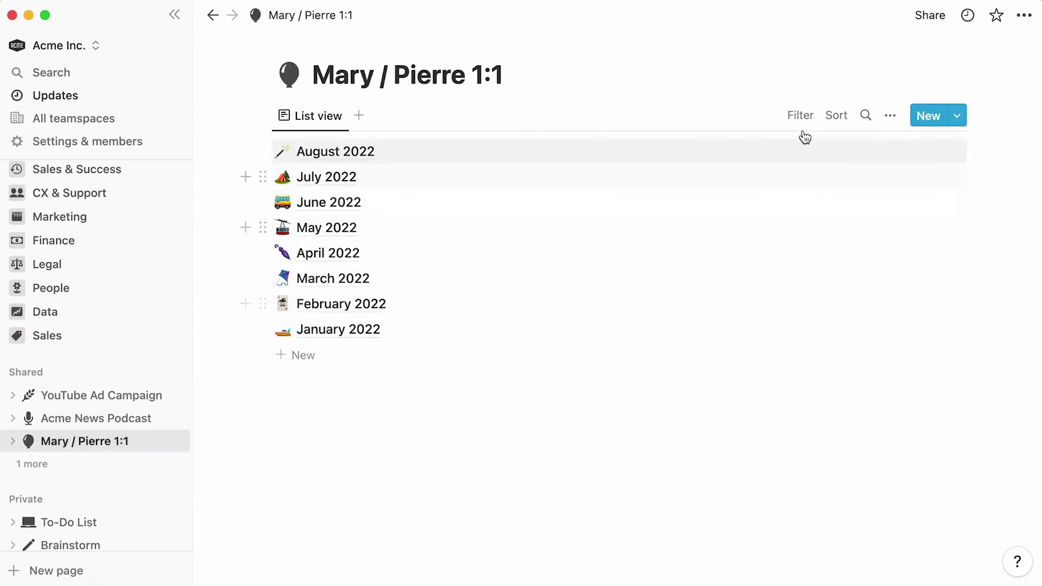
{"action": "left_click", "coordinate": [935, 22]}
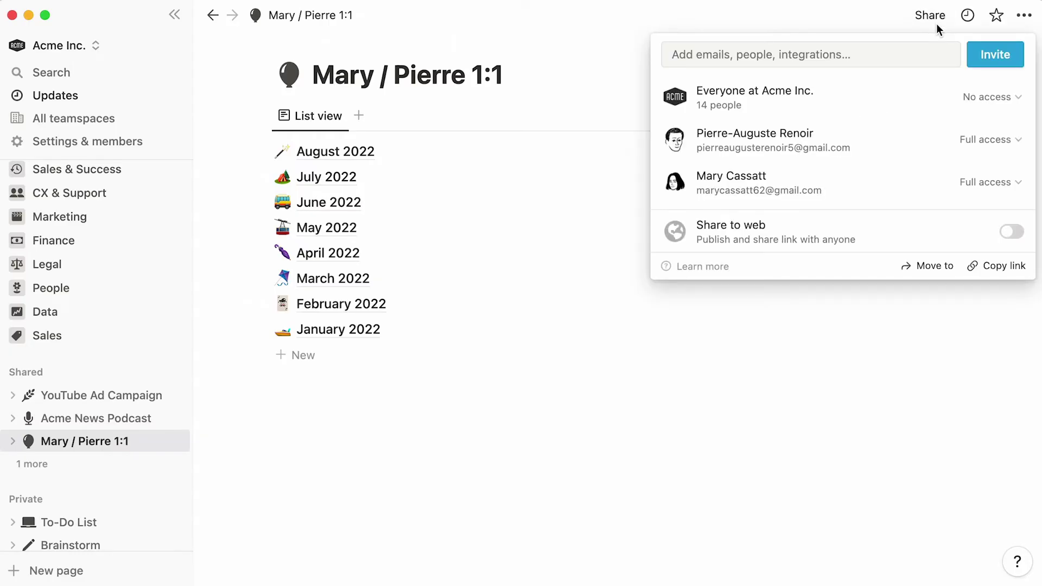
{"action": "left_click", "coordinate": [936, 24]}
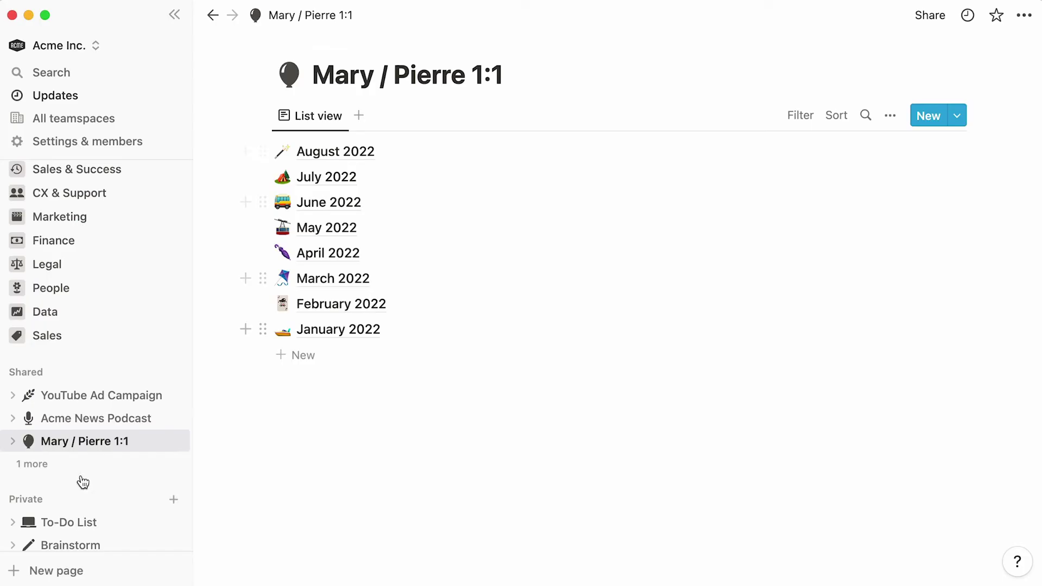
{"action": "scroll", "coordinate": [82, 477], "scroll_direction": "down", "scroll_amount": 3}
{"action": "scroll", "coordinate": [82, 478], "scroll_direction": "down", "scroll_amount": 1}
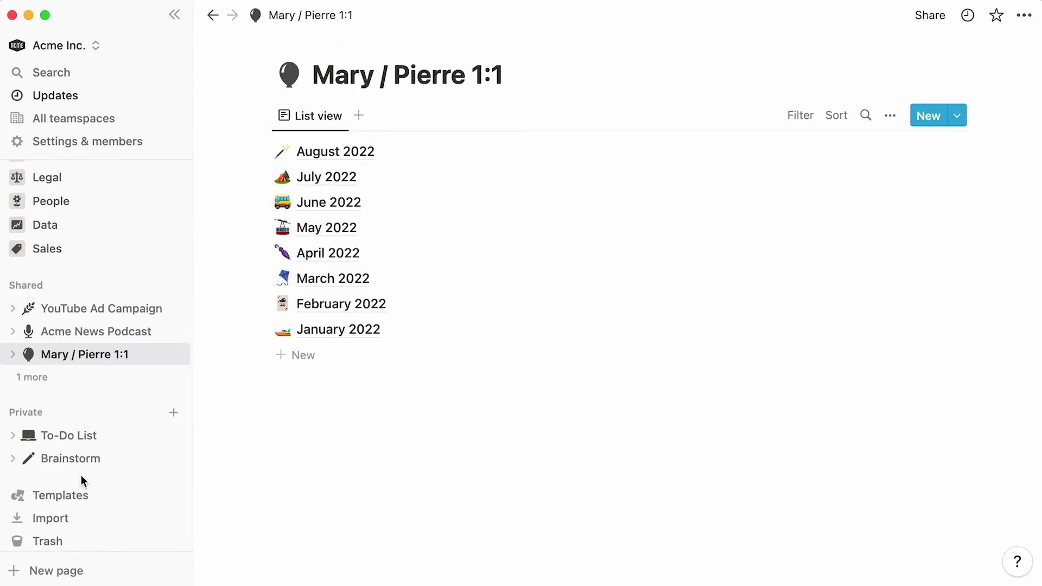
{"action": "left_click", "coordinate": [123, 436]}
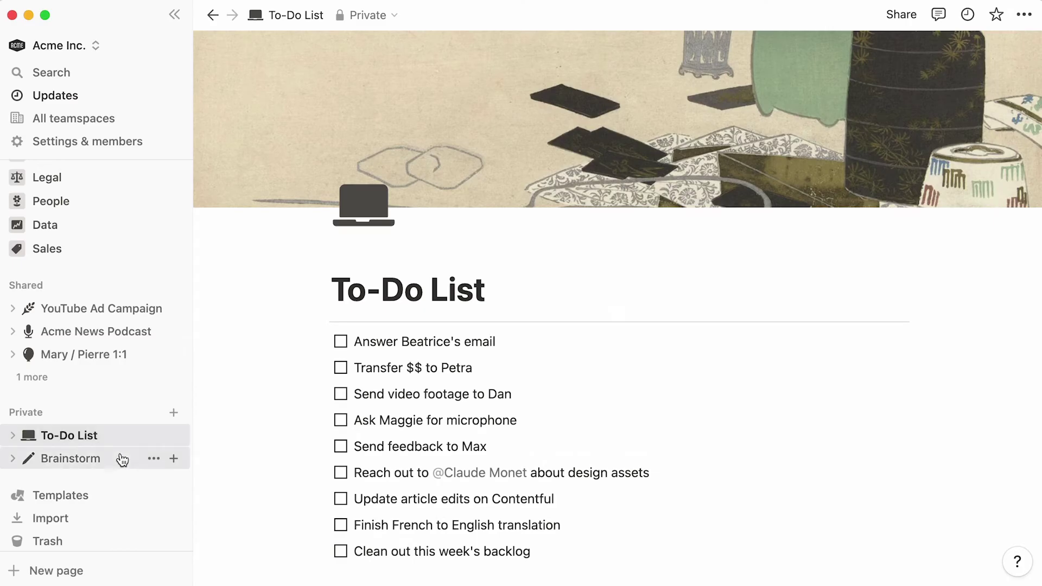
{"action": "left_click", "coordinate": [122, 459]}
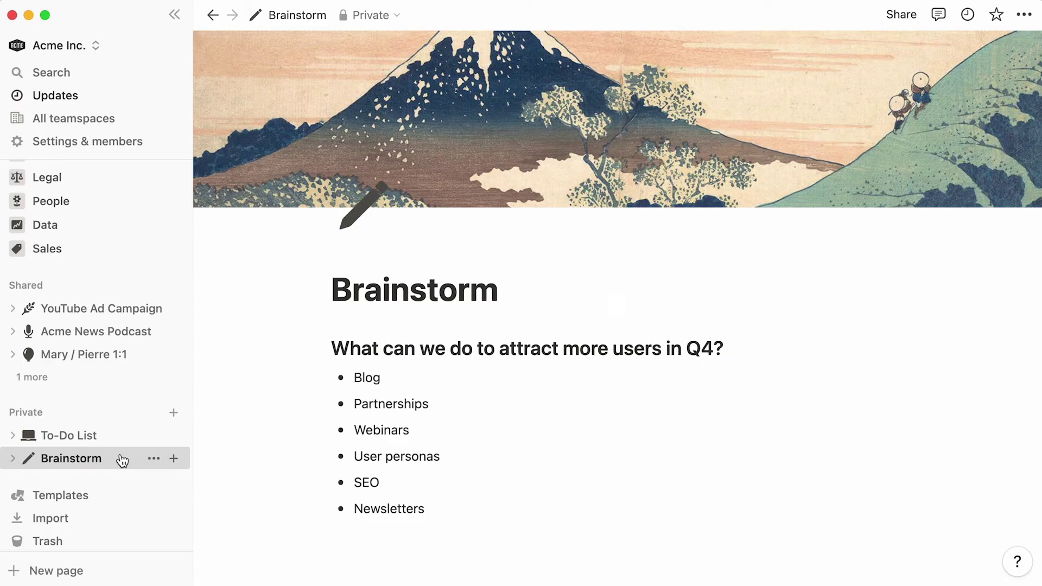
{"action": "scroll", "coordinate": [122, 460], "scroll_direction": "up", "scroll_amount": 5}
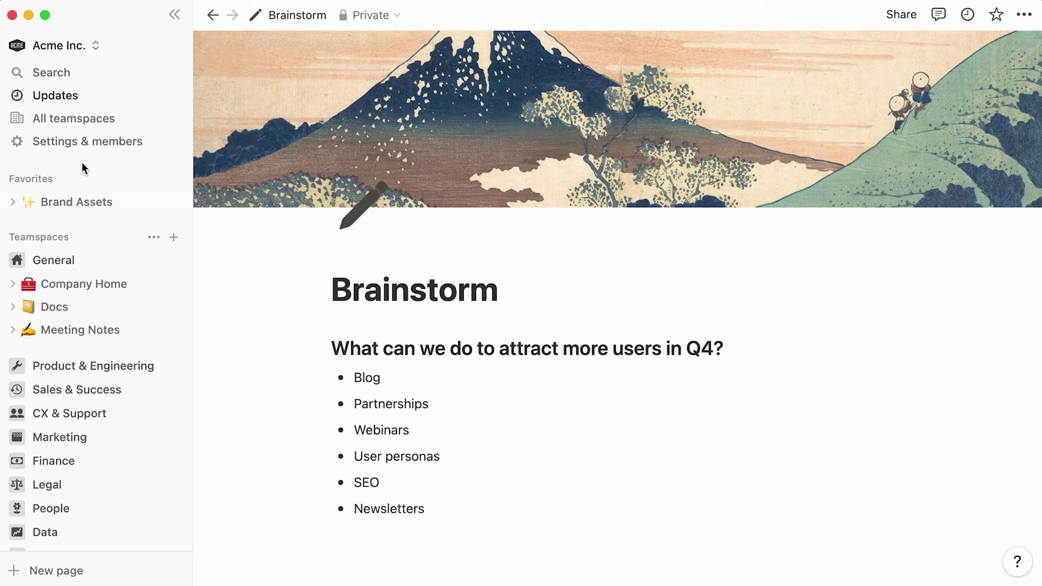
- Search the workspace for 'directory' and show the additional filter options
{"action": "left_click", "coordinate": [112, 83]}
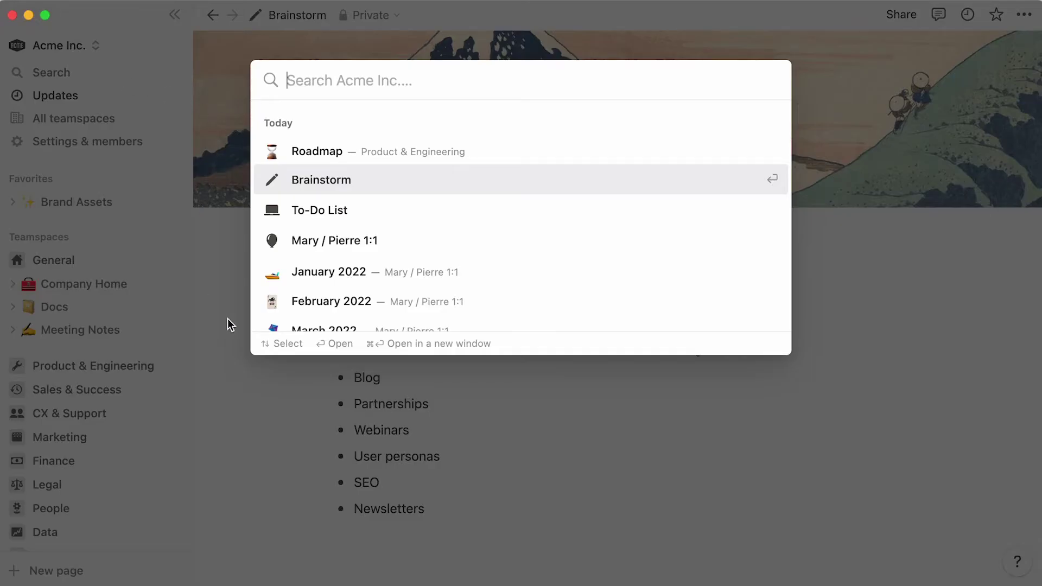
{"action": "type", "text": "directory"}
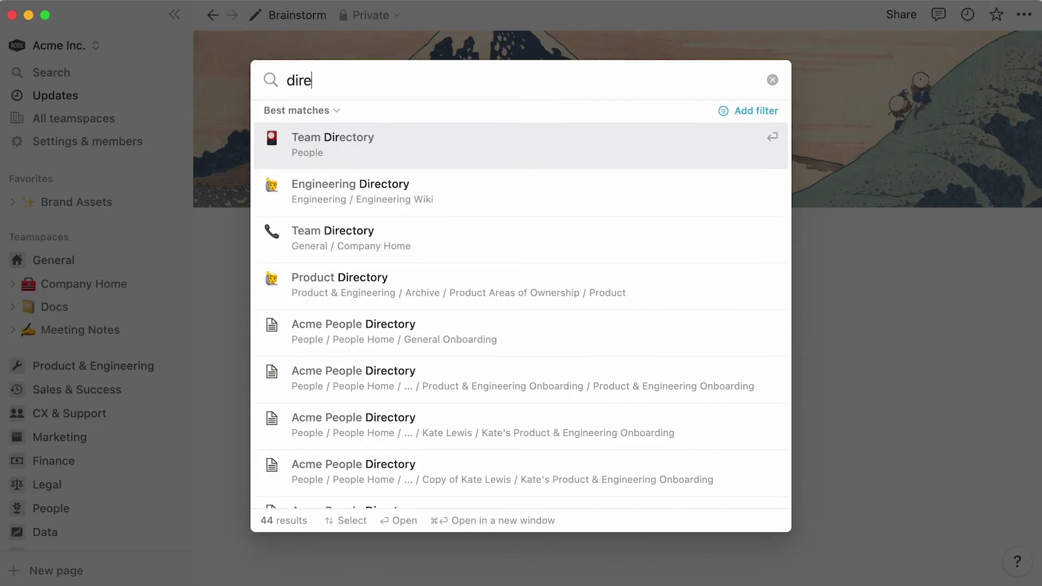
{"action": "left_click", "coordinate": [724, 112]}
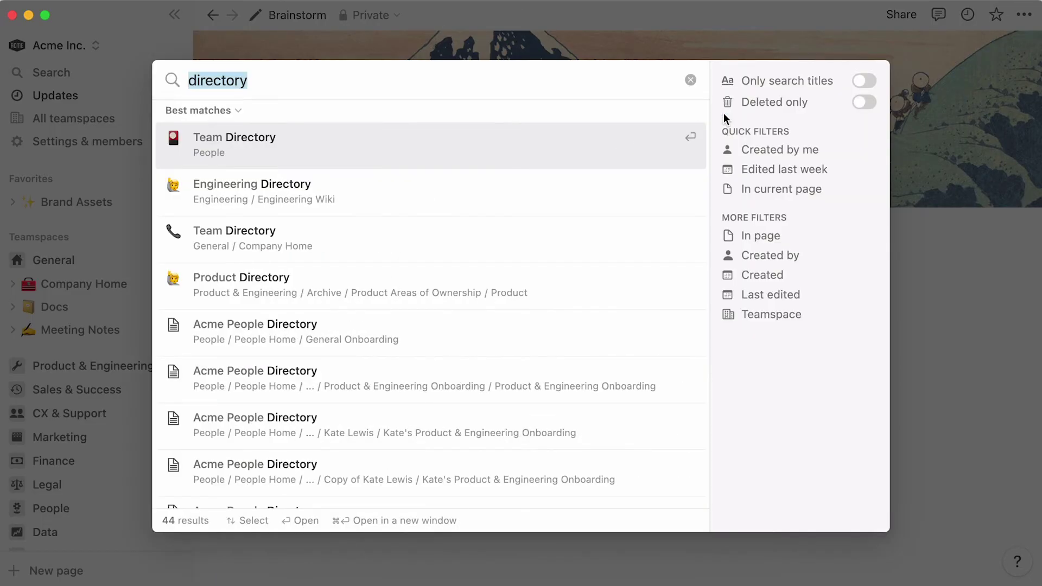
- Browse Updates through the Inbox, Following, All and Archived tabs, then close it
{"action": "left_click", "coordinate": [102, 90]}
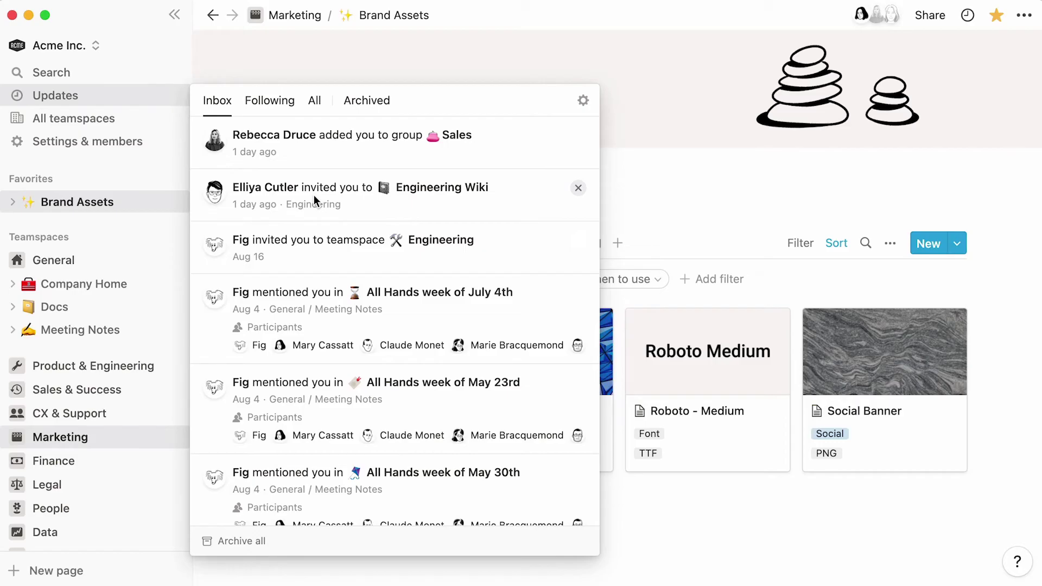
{"action": "left_click", "coordinate": [280, 111]}
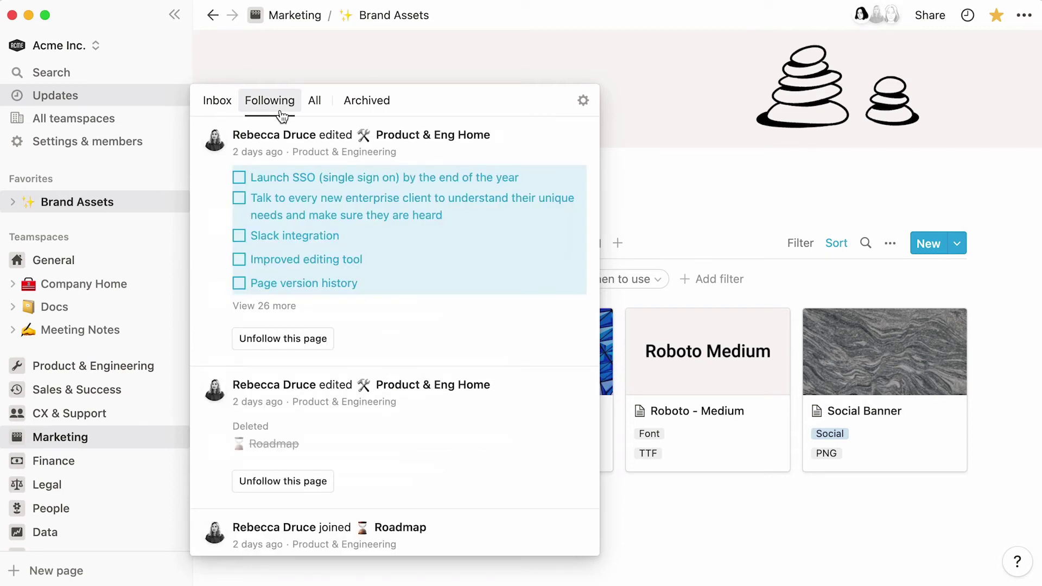
{"action": "left_click", "coordinate": [314, 115]}
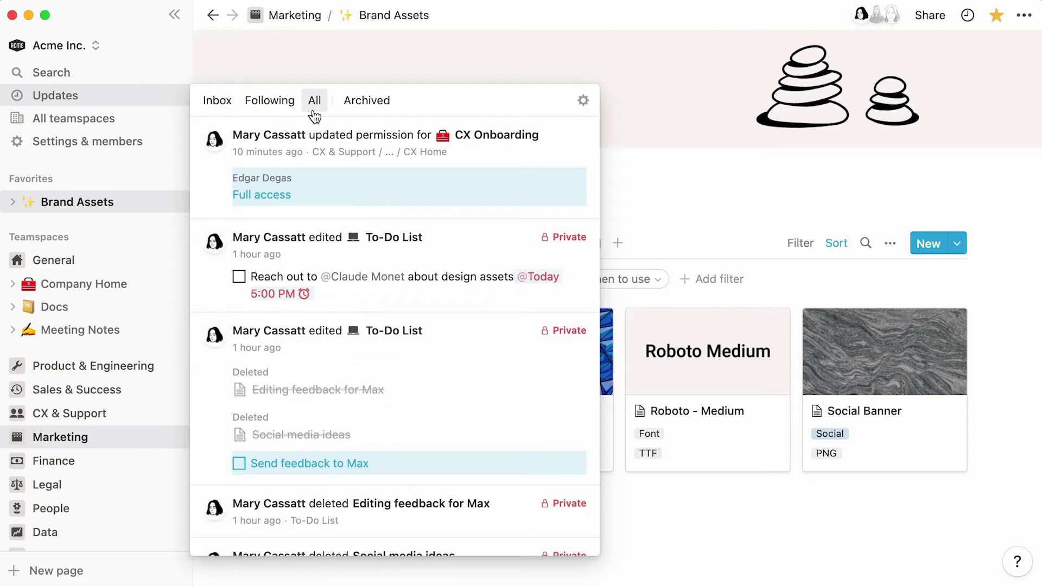
{"action": "left_click", "coordinate": [360, 114]}
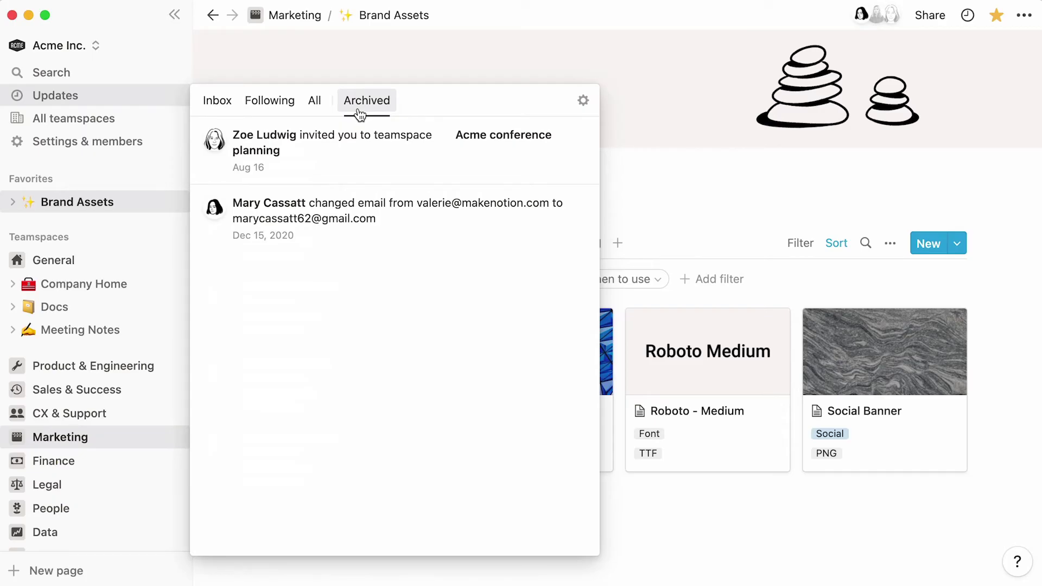
{"action": "left_click", "coordinate": [106, 156]}
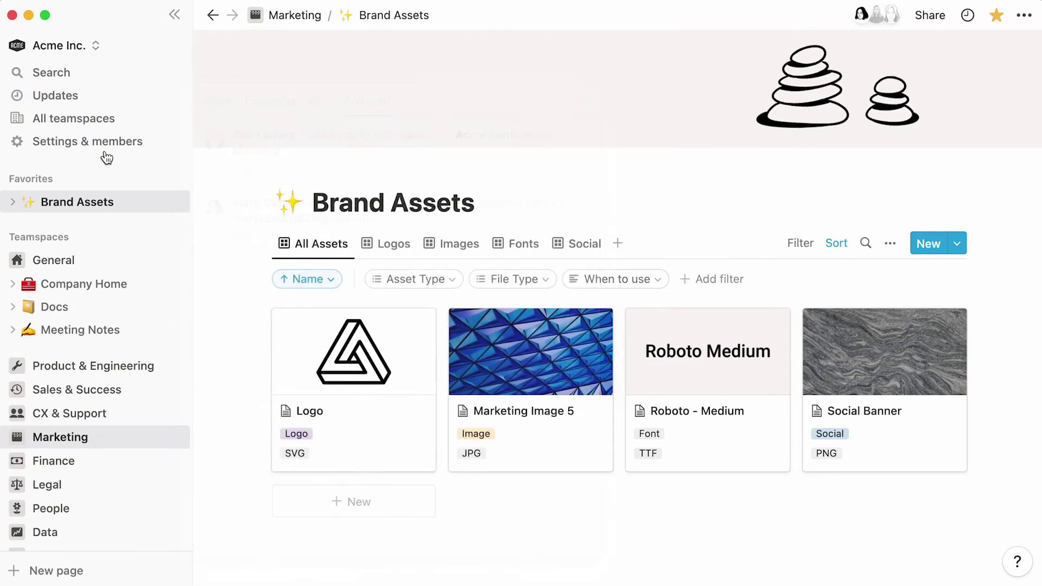
- Review the My account, My notifications and Language & region settings
{"action": "left_click", "coordinate": [106, 154]}
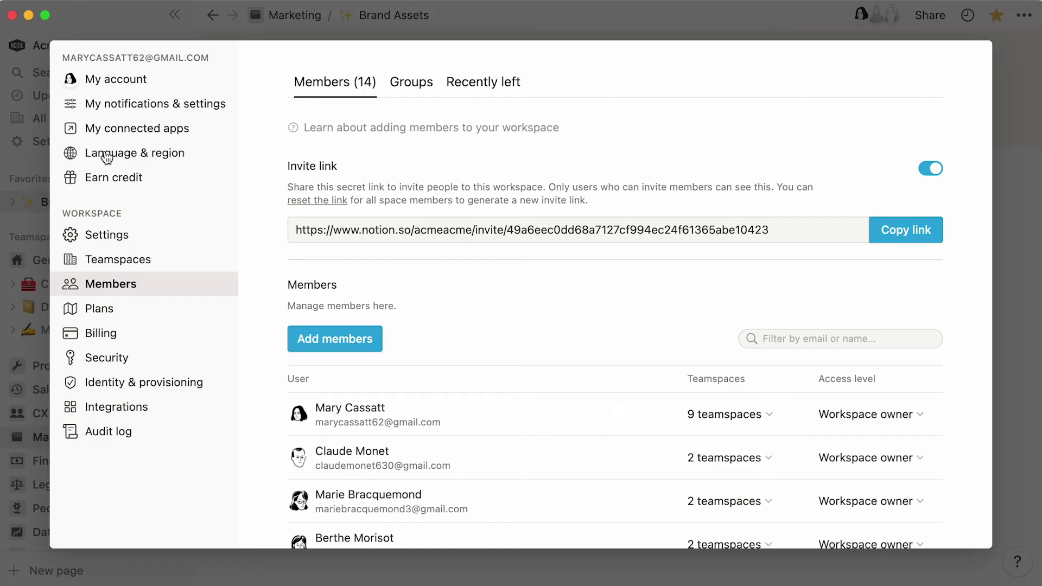
{"action": "left_click", "coordinate": [201, 84]}
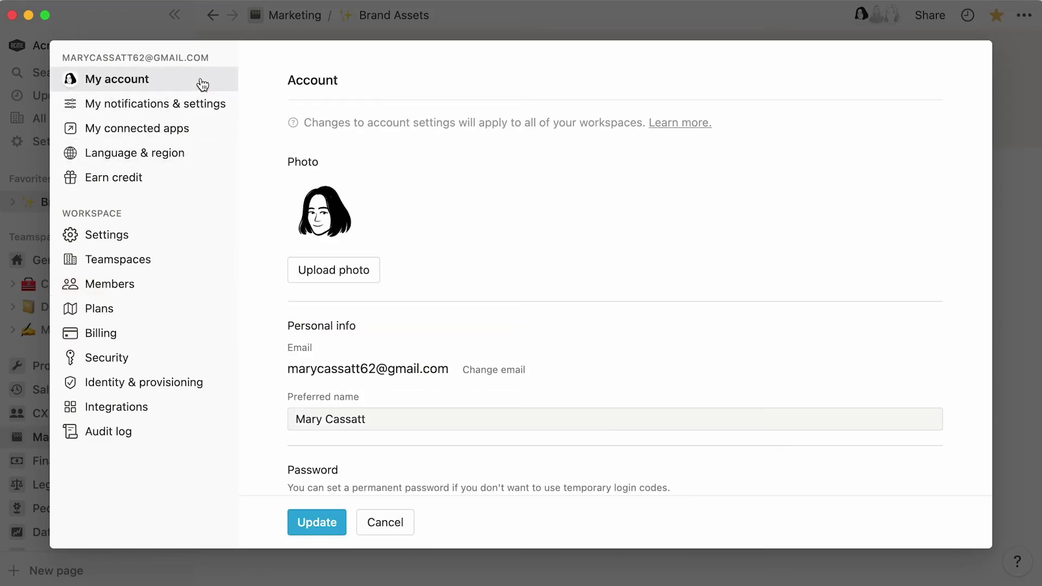
{"action": "left_click", "coordinate": [203, 104]}
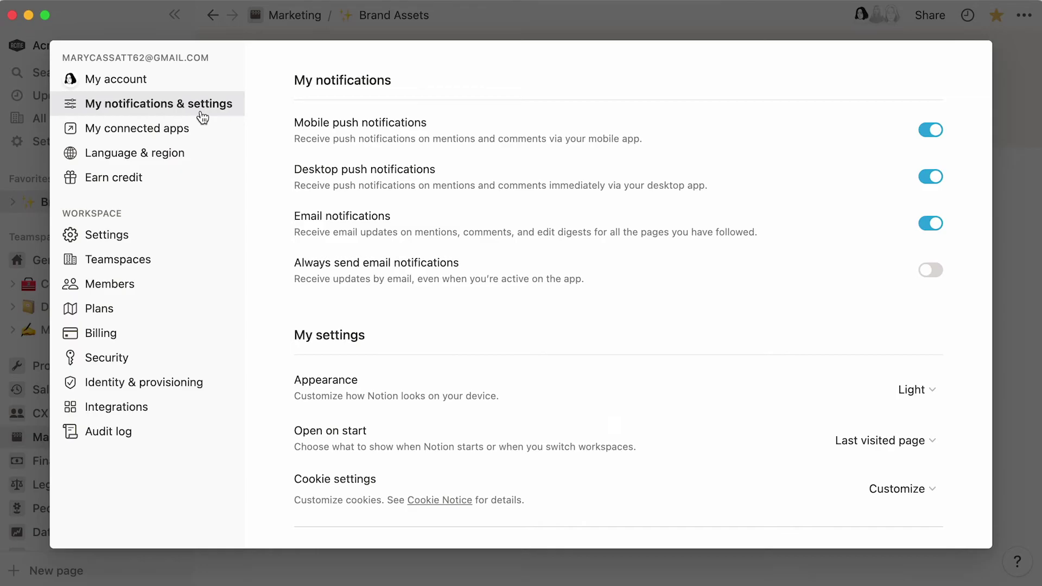
{"action": "left_click", "coordinate": [202, 153]}
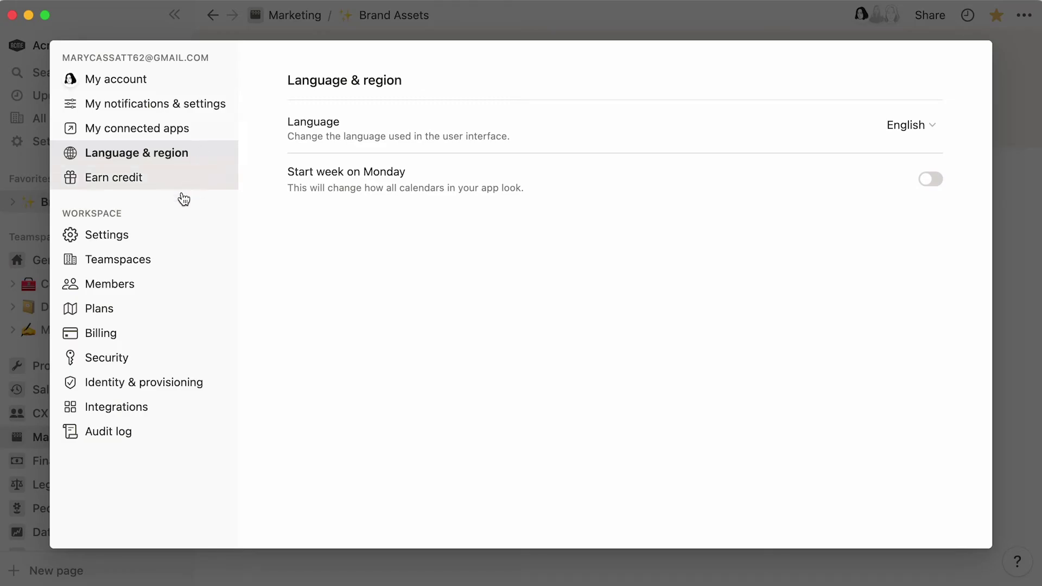
- Review the workspace Settings, Teamspaces, Members, Plans, Security and Integrations sections
{"action": "left_click", "coordinate": [165, 236]}
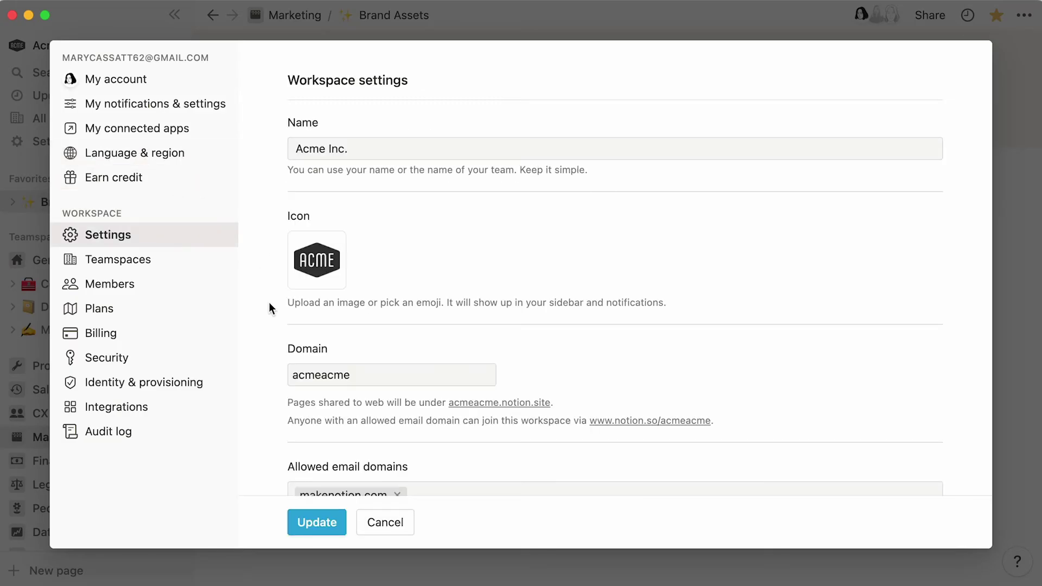
{"action": "left_click", "coordinate": [168, 264]}
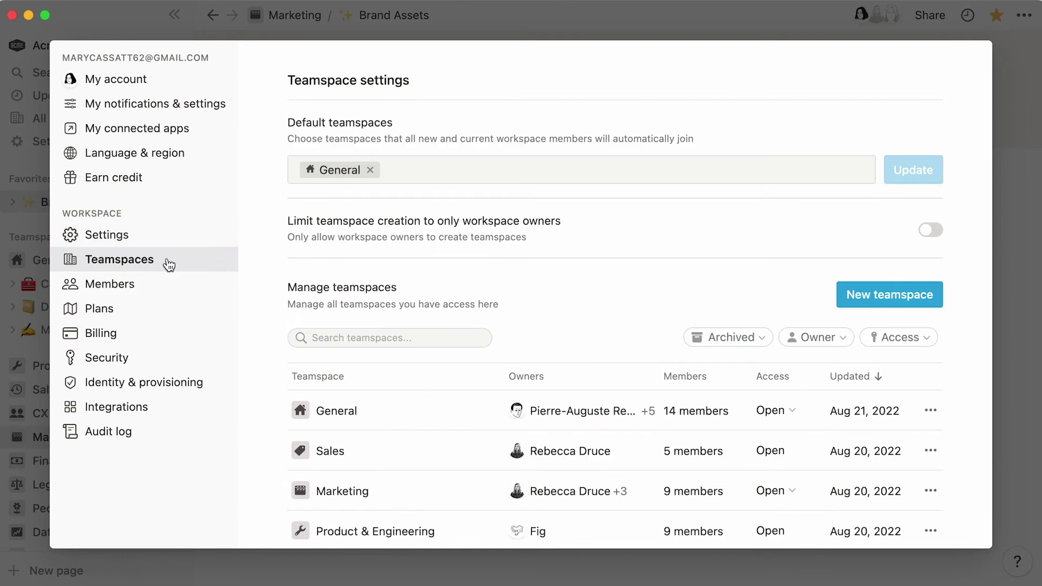
{"action": "left_click", "coordinate": [160, 284]}
{"action": "left_click", "coordinate": [153, 307]}
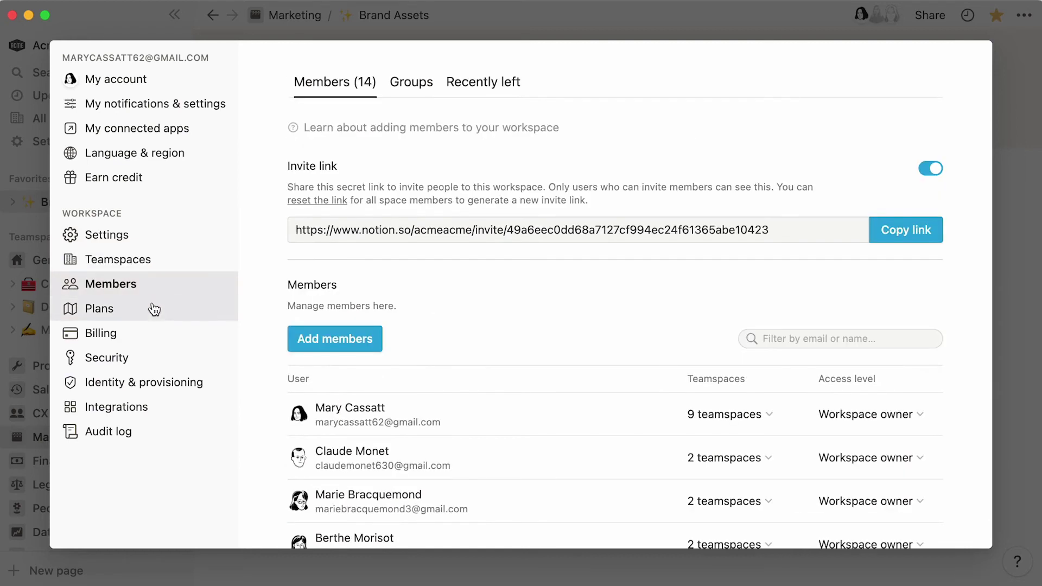
{"action": "left_click", "coordinate": [154, 356]}
{"action": "left_click", "coordinate": [163, 405]}
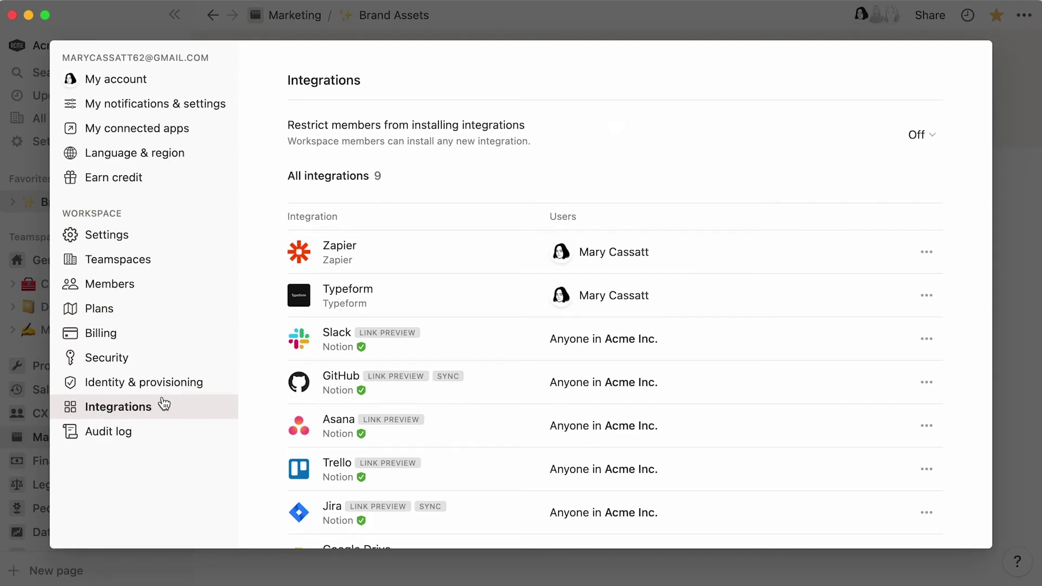
- Create a new private page titled 'Notes' and view the available import sources
{"action": "left_click", "coordinate": [40, 414]}
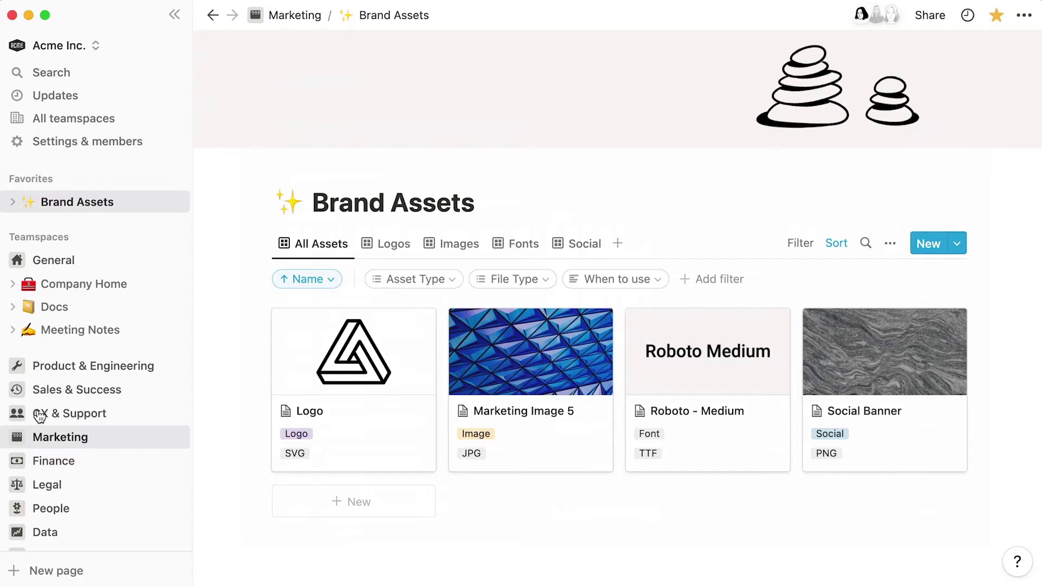
{"action": "left_click", "coordinate": [111, 572]}
{"action": "type", "text": "Notes"}
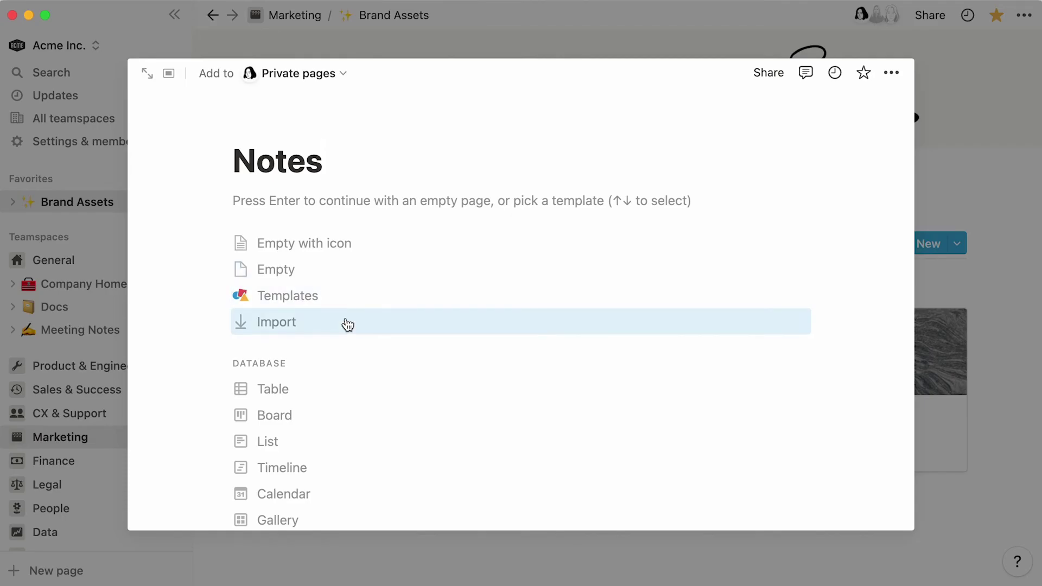
{"action": "left_click", "coordinate": [347, 324]}
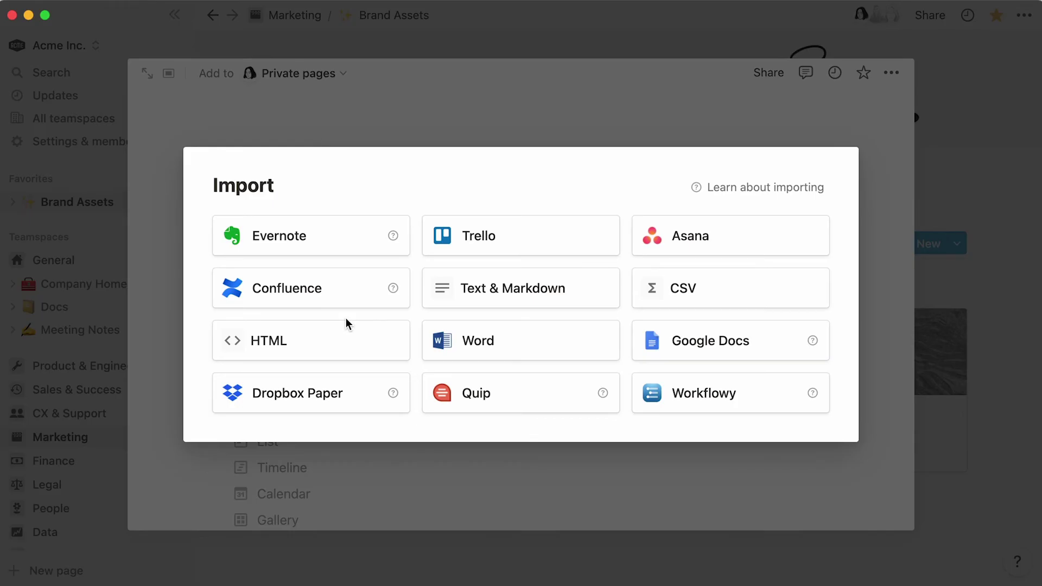
{"action": "left_click", "coordinate": [107, 438]}
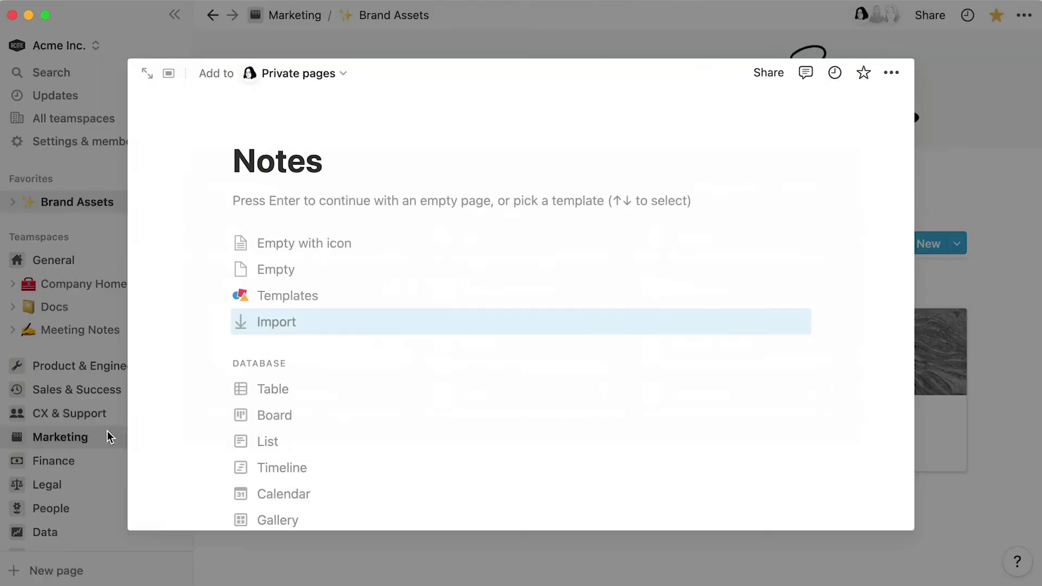
- Move the Notes page into Trash from the Private section
{"action": "left_click", "coordinate": [108, 437]}
{"action": "scroll", "coordinate": [109, 437], "scroll_direction": "down", "scroll_amount": 6}
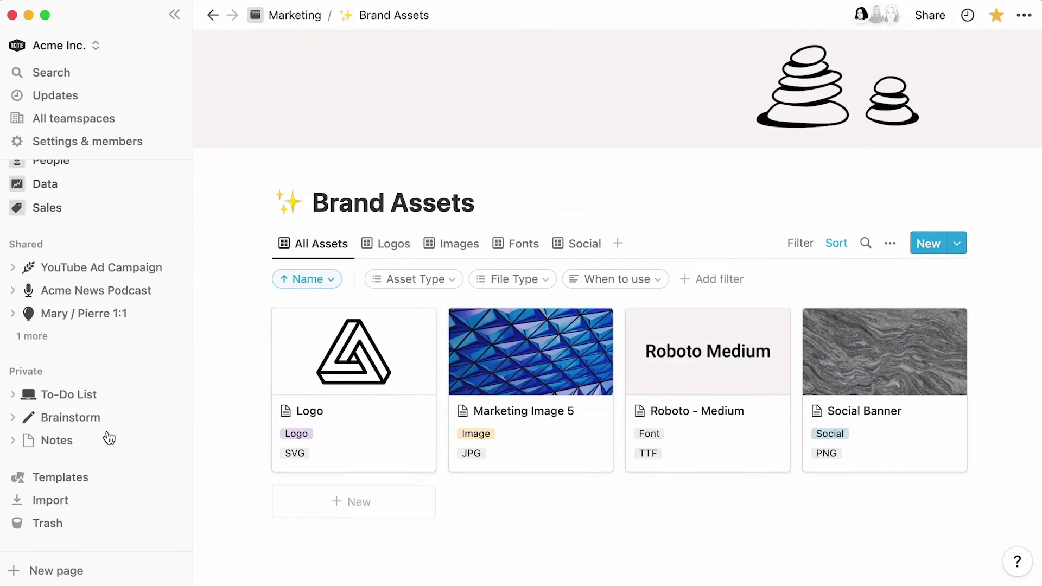
{"action": "left_click", "coordinate": [100, 536]}
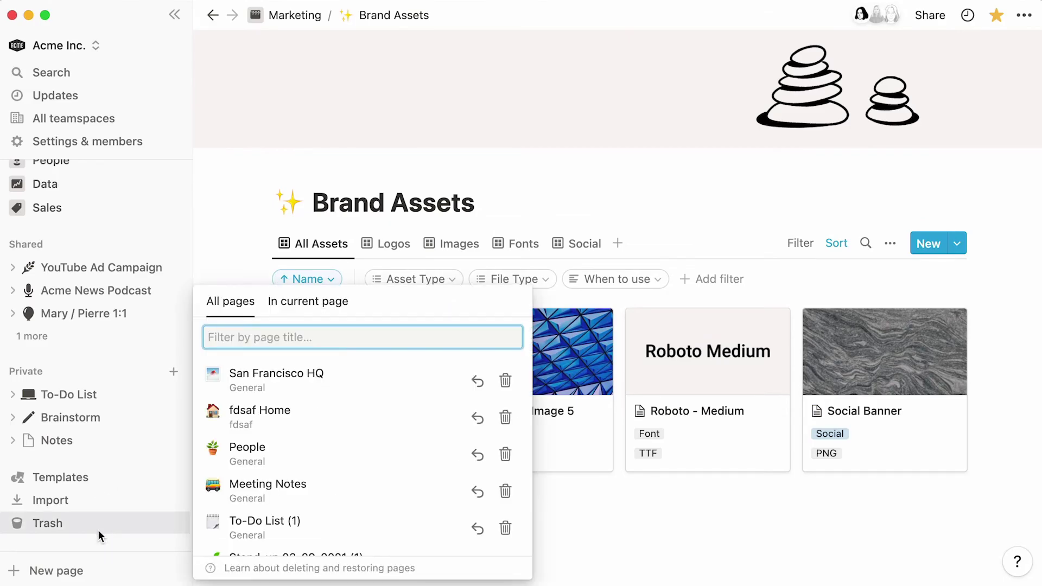
{"action": "left_click", "coordinate": [106, 443]}
{"action": "left_click_drag", "start_coordinate": [106, 440], "coordinate": [92, 534]}
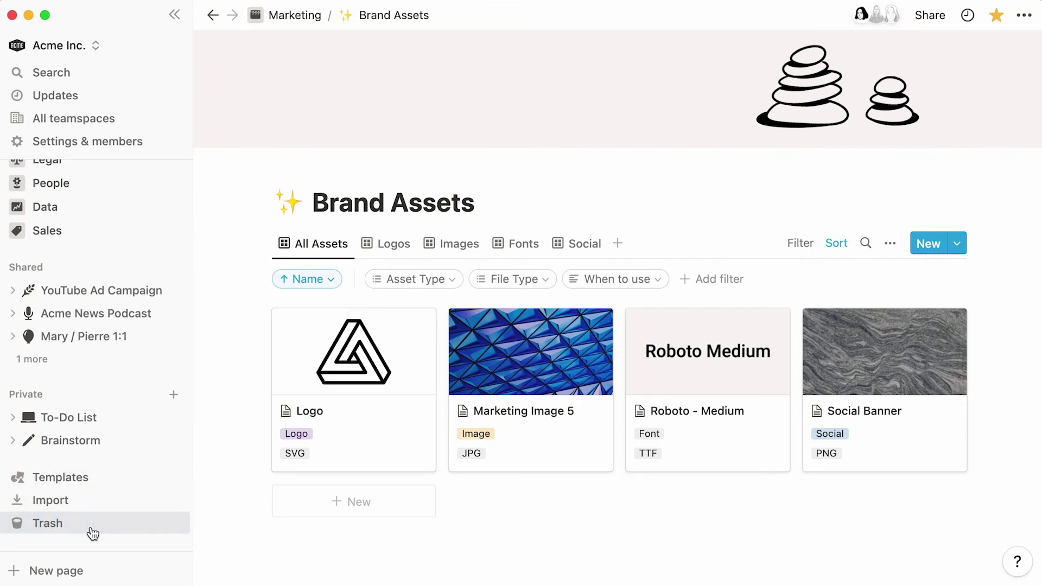
- Search Trash for 'standup' pages, then close it
{"action": "left_click", "coordinate": [93, 534]}
{"action": "type", "text": "standup"}
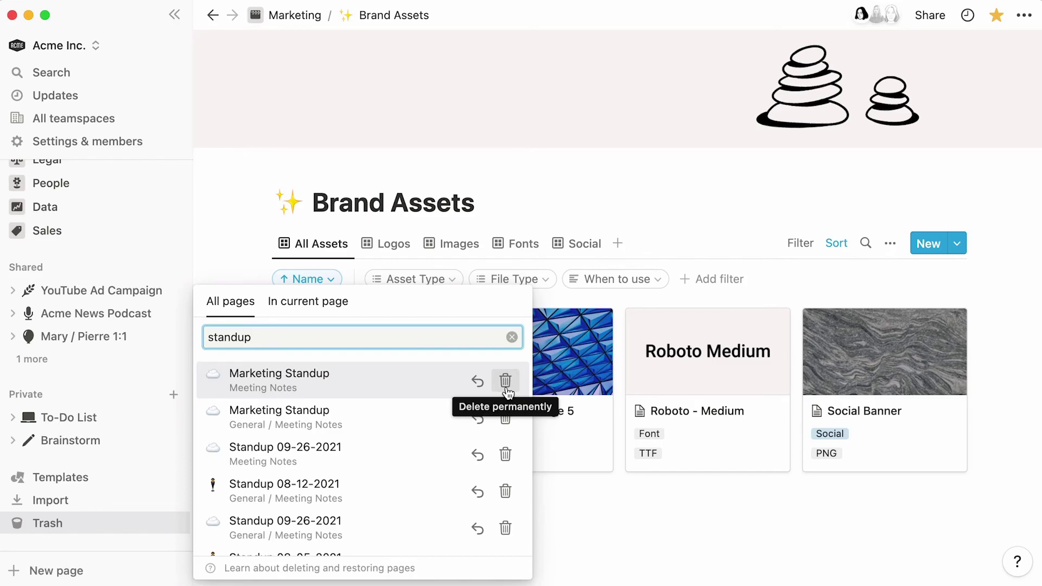
{"action": "left_click", "coordinate": [123, 373]}
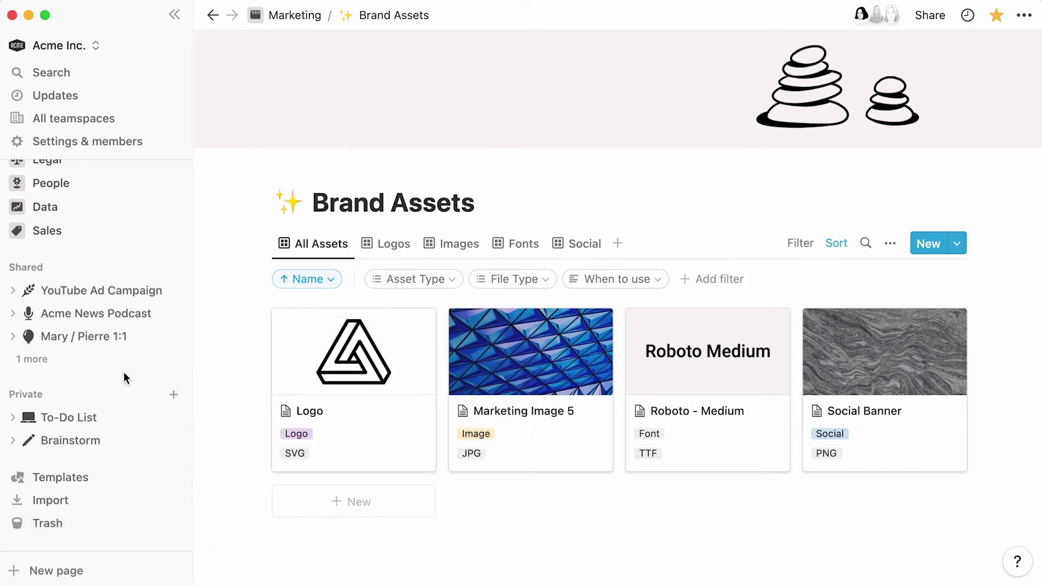
{"action": "scroll", "coordinate": [122, 372], "scroll_direction": "up", "scroll_amount": 6}
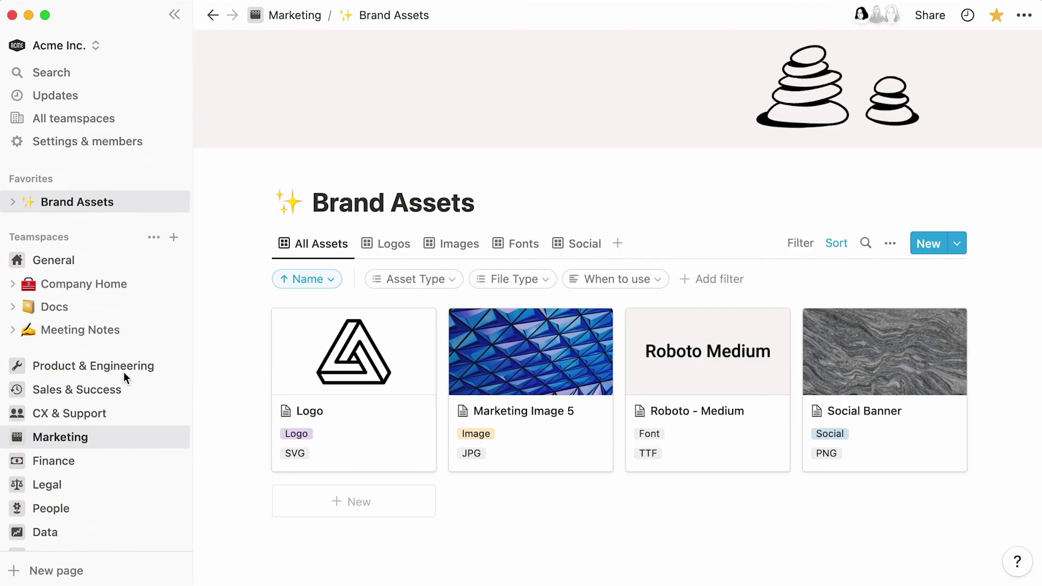
- Browse all teamspaces, search for 'data' and clear it, then join the Legal teamspace
{"action": "left_click", "coordinate": [129, 125]}
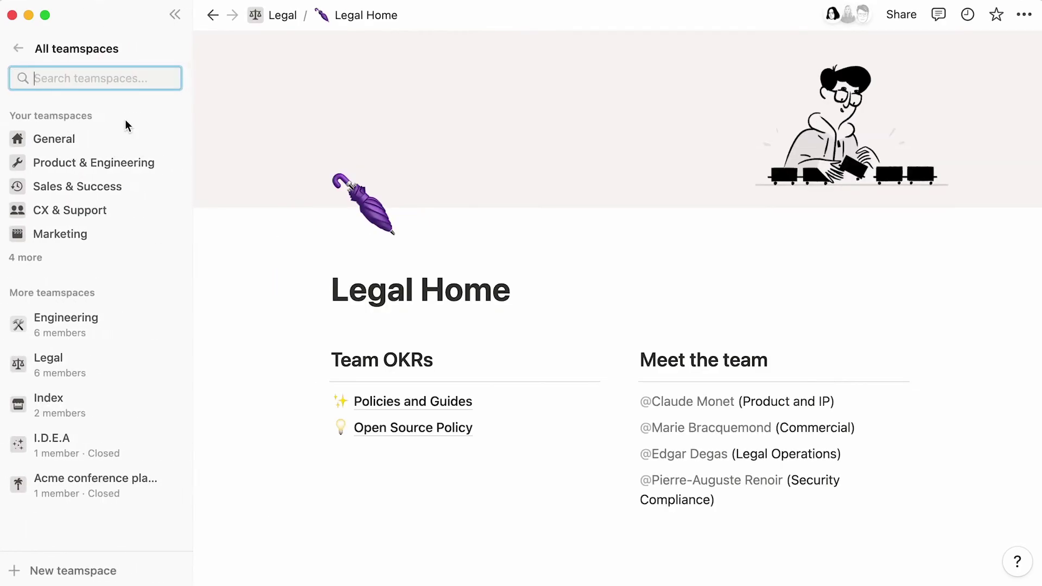
{"action": "left_click", "coordinate": [69, 258]}
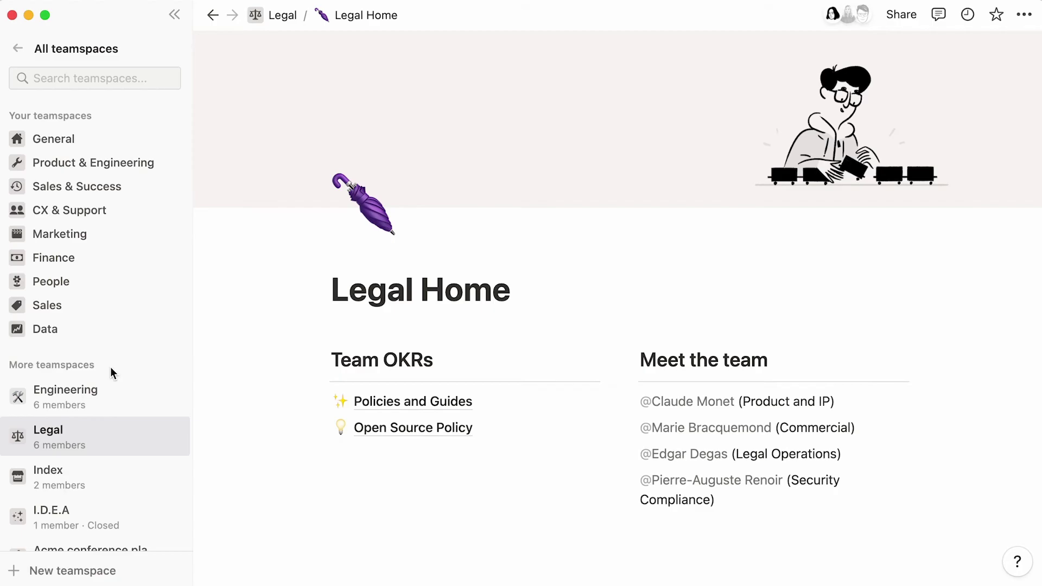
{"action": "scroll", "coordinate": [109, 367], "scroll_direction": "down", "scroll_amount": 3}
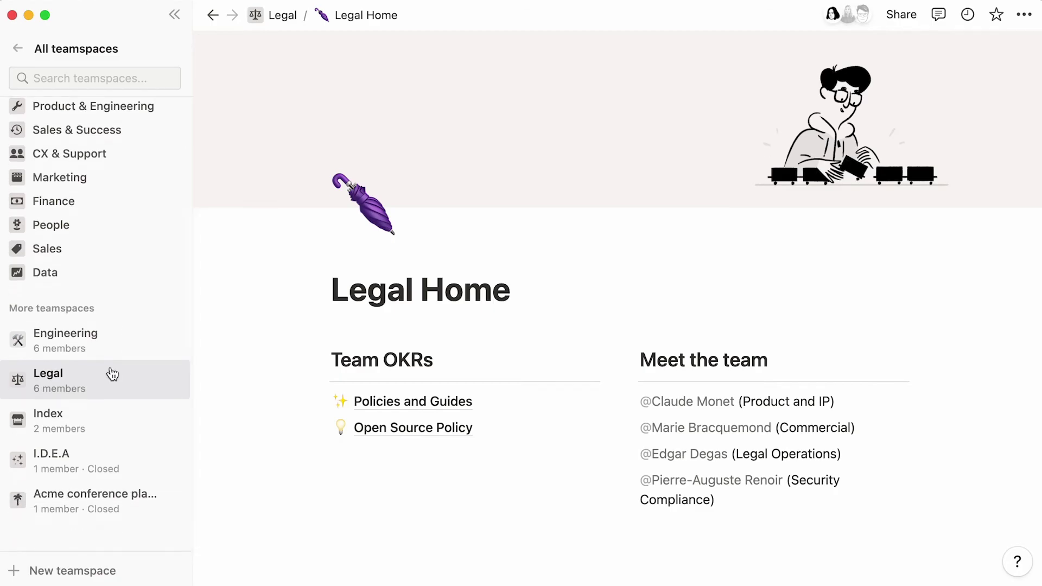
{"action": "left_click", "coordinate": [141, 79]}
{"action": "type", "text": "data"}
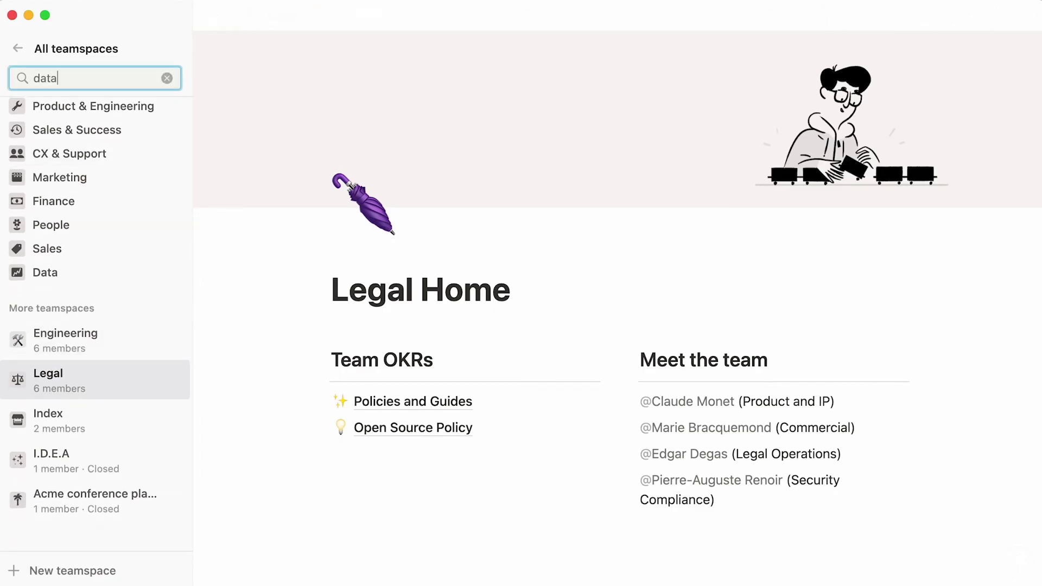
{"action": "key", "text": "BackSpace"}
{"action": "key", "text": "BackSpace"}
{"action": "key", "text": "BackSpace"}
{"action": "key", "text": "BackSpace"}
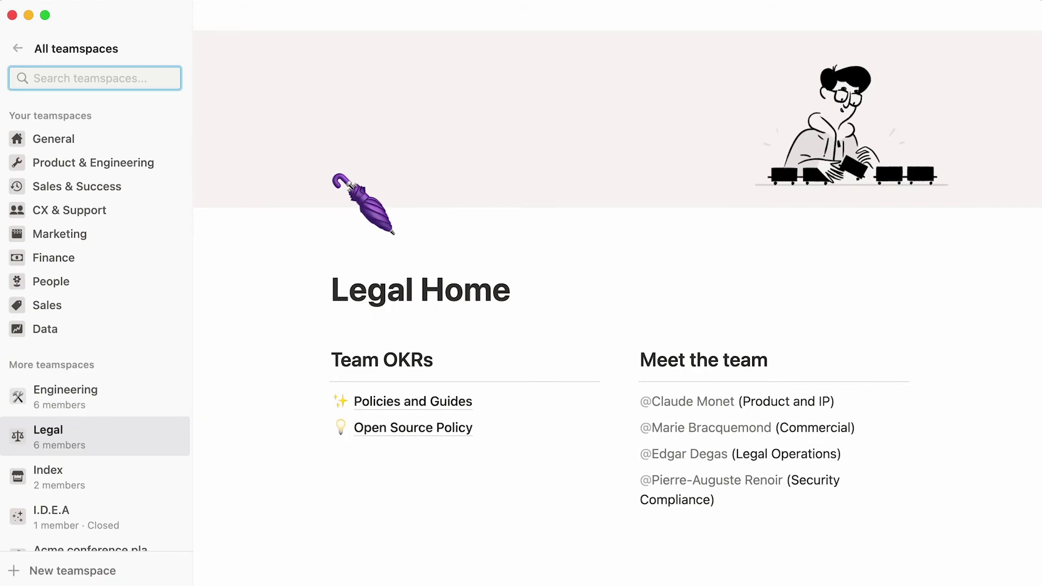
{"action": "mouse_move", "coordinate": [116, 438]}
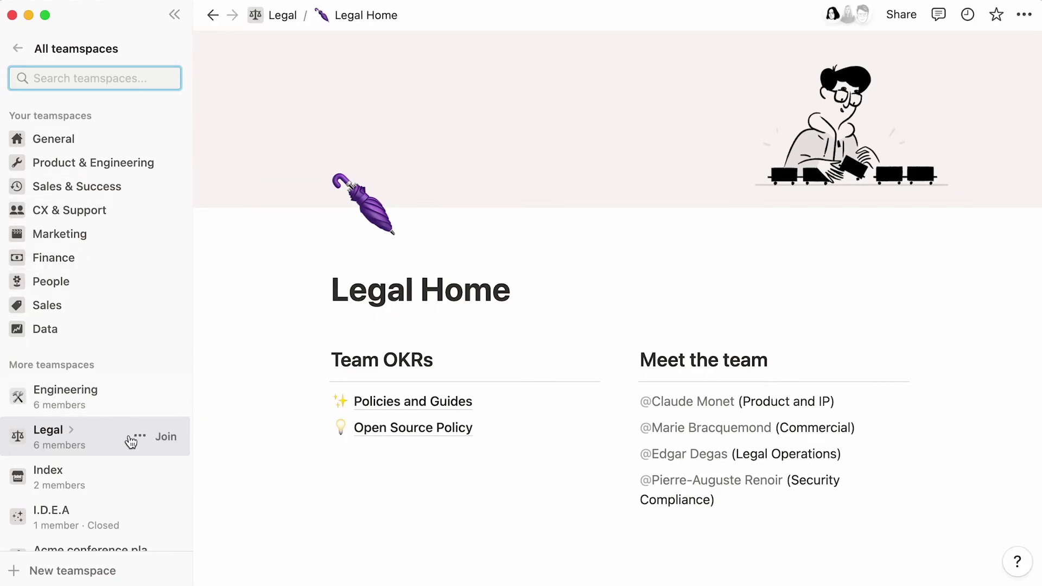
{"action": "left_click", "coordinate": [164, 437]}
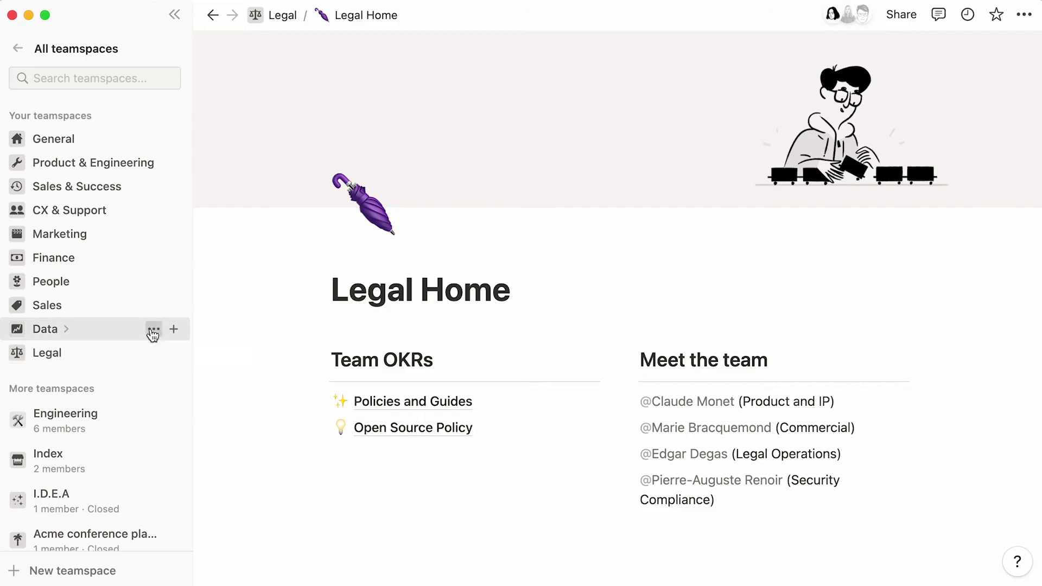
- Leave the Data teamspace and confirm it
{"action": "left_click", "coordinate": [154, 330]}
{"action": "left_click", "coordinate": [181, 406]}
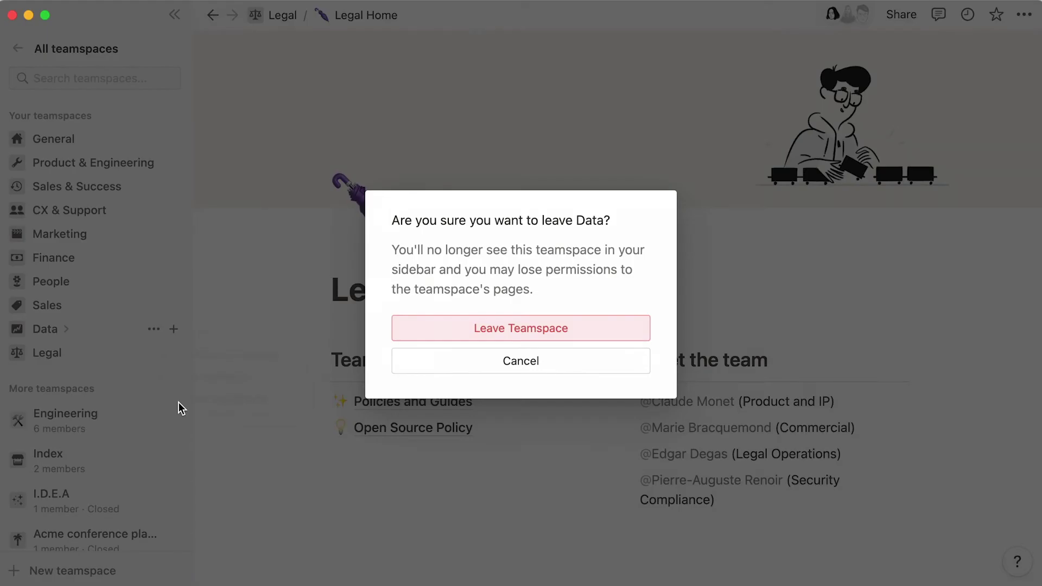
{"action": "left_click", "coordinate": [400, 333]}
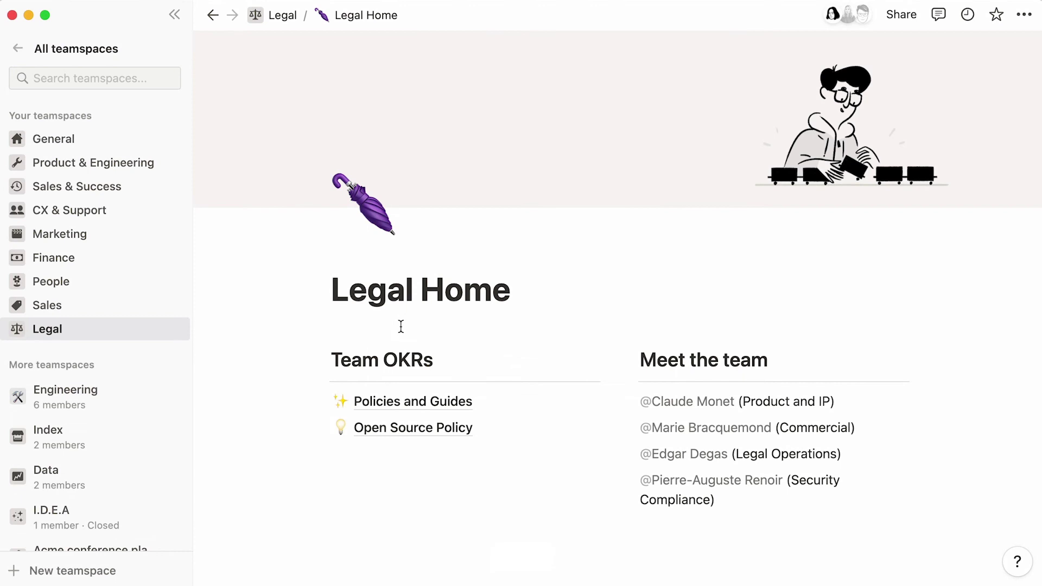
{"action": "left_click", "coordinate": [21, 52]}
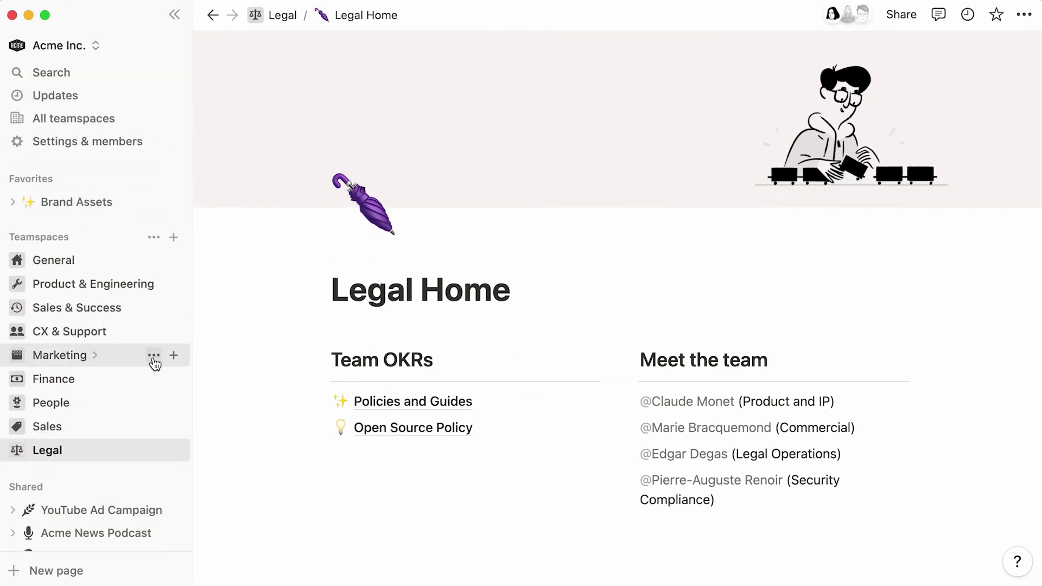
{"action": "left_click", "coordinate": [154, 356]}
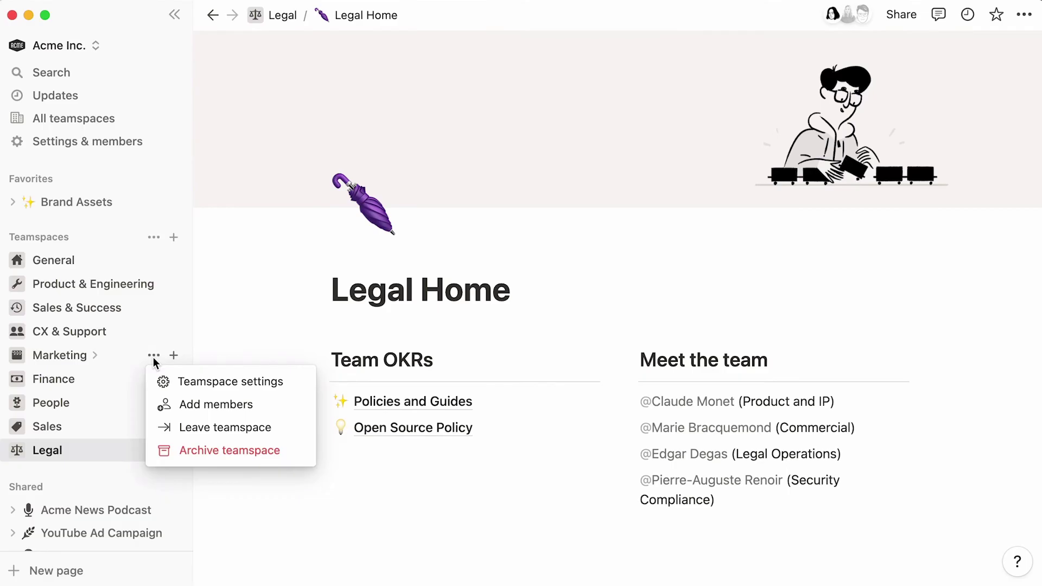
{"action": "left_click", "coordinate": [218, 383]}
{"action": "left_click", "coordinate": [215, 383]}
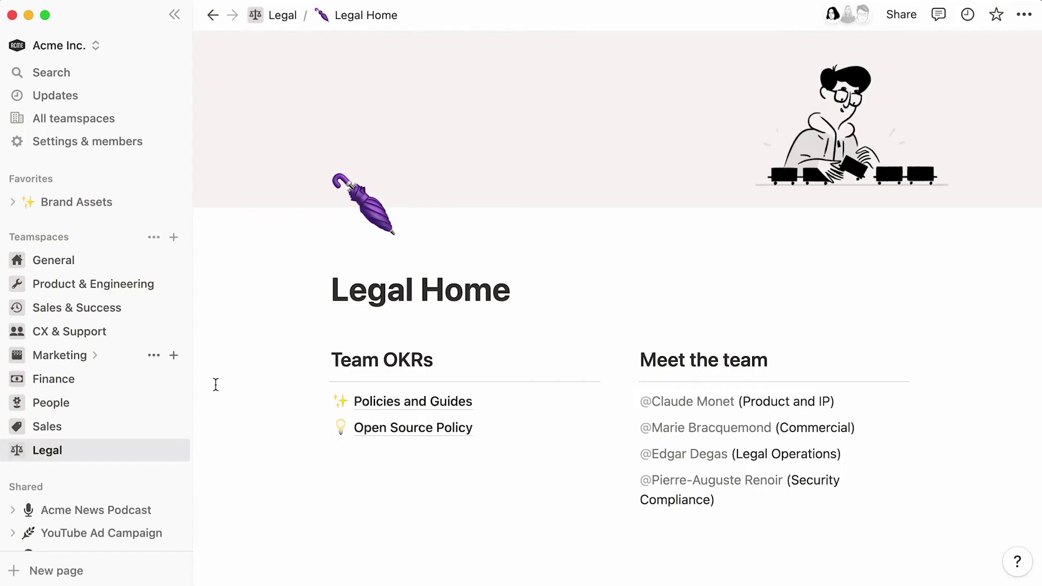
{"action": "left_click", "coordinate": [154, 356]}
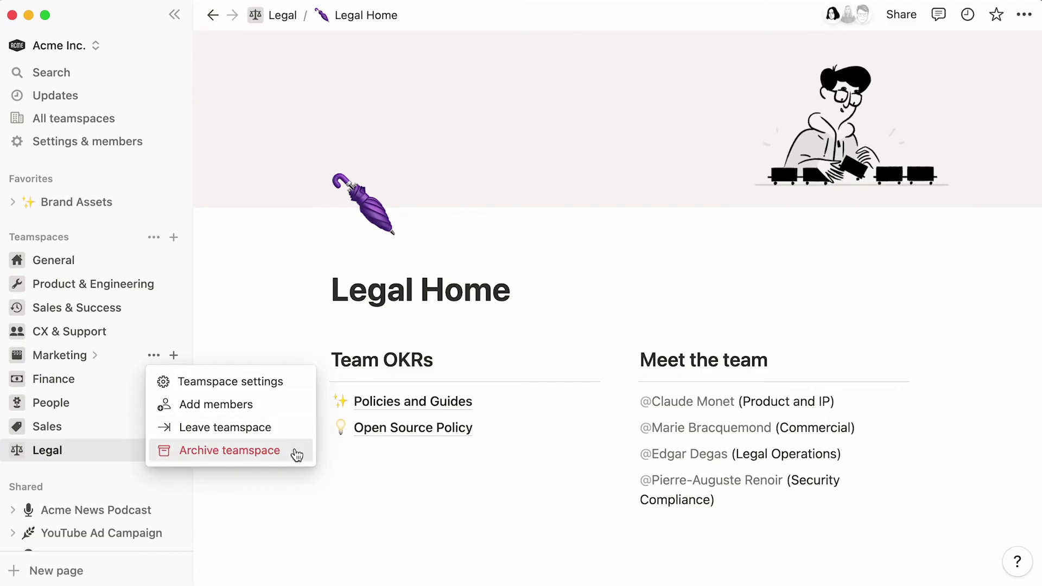
- Expand the Marketing teamspace and open its Marketing Home page
{"action": "left_click", "coordinate": [103, 360]}
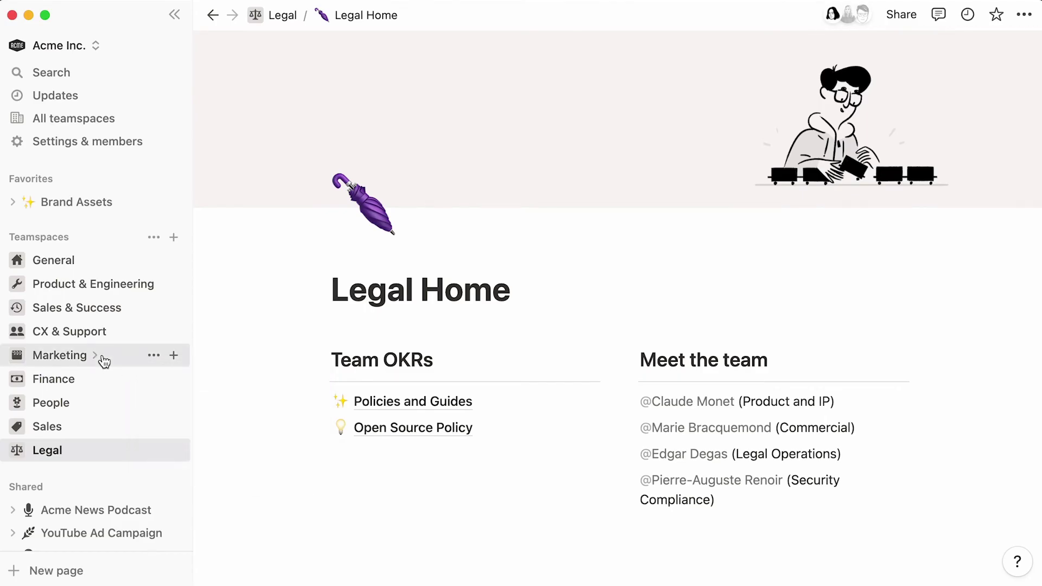
{"action": "left_click", "coordinate": [103, 361]}
{"action": "left_click", "coordinate": [135, 380]}
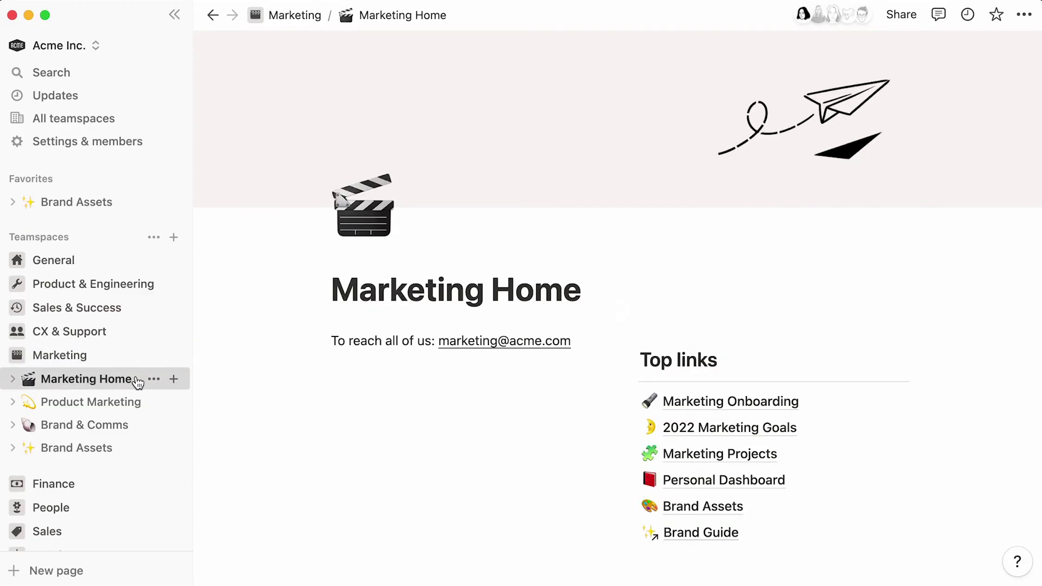
- Explore Marketing Home's options and Move to picker without moving it, then collapse Marketing
{"action": "left_click", "coordinate": [154, 378]}
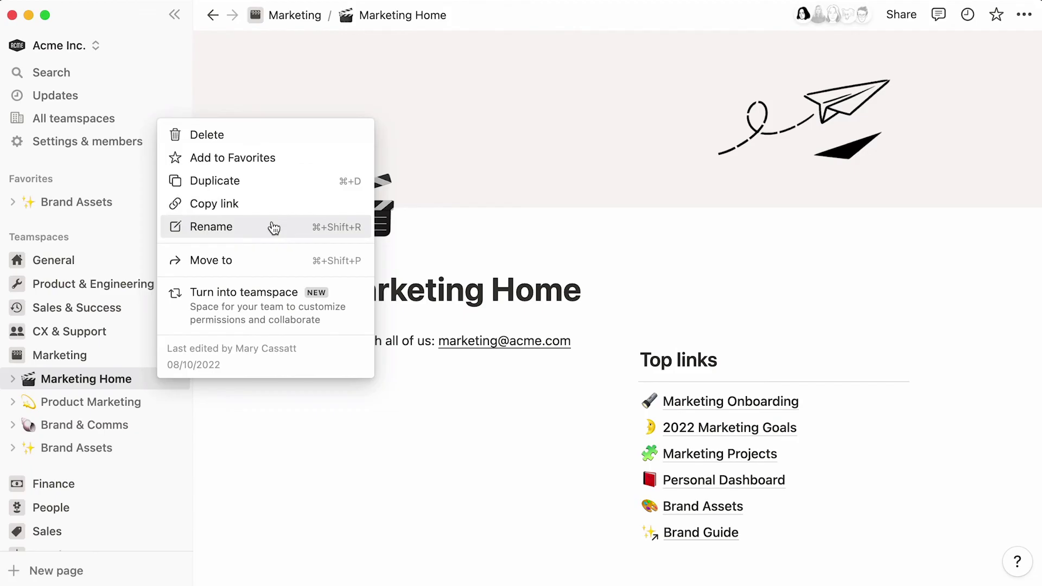
{"action": "left_click", "coordinate": [262, 261]}
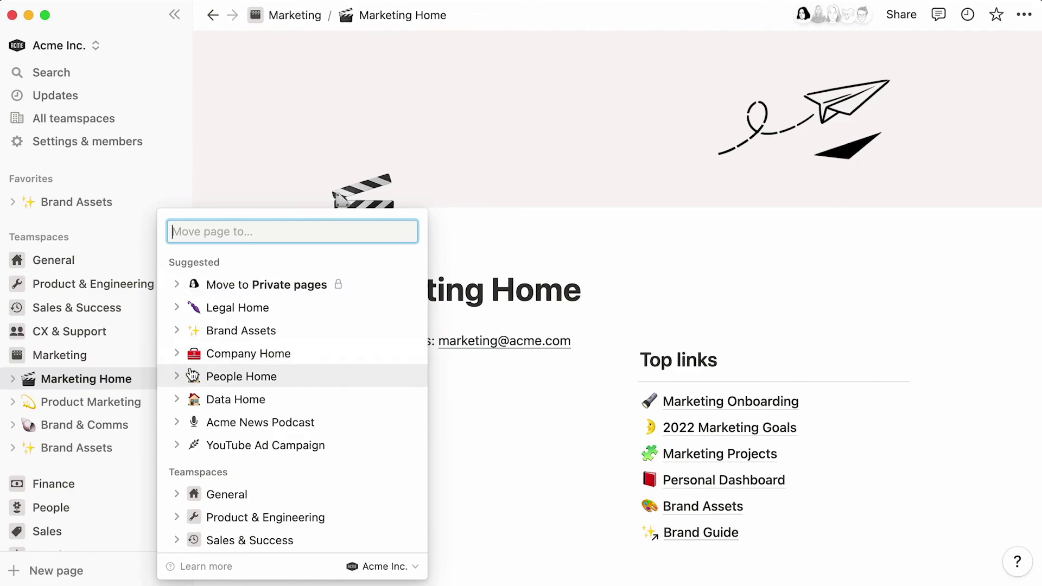
{"action": "left_click", "coordinate": [146, 384]}
{"action": "left_click", "coordinate": [157, 380]}
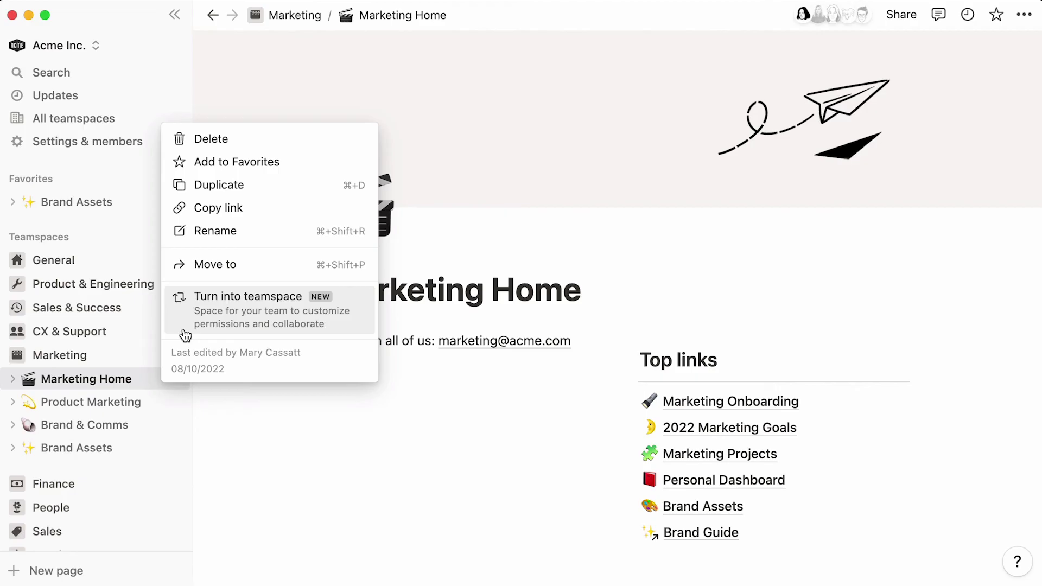
{"action": "left_click", "coordinate": [104, 359]}
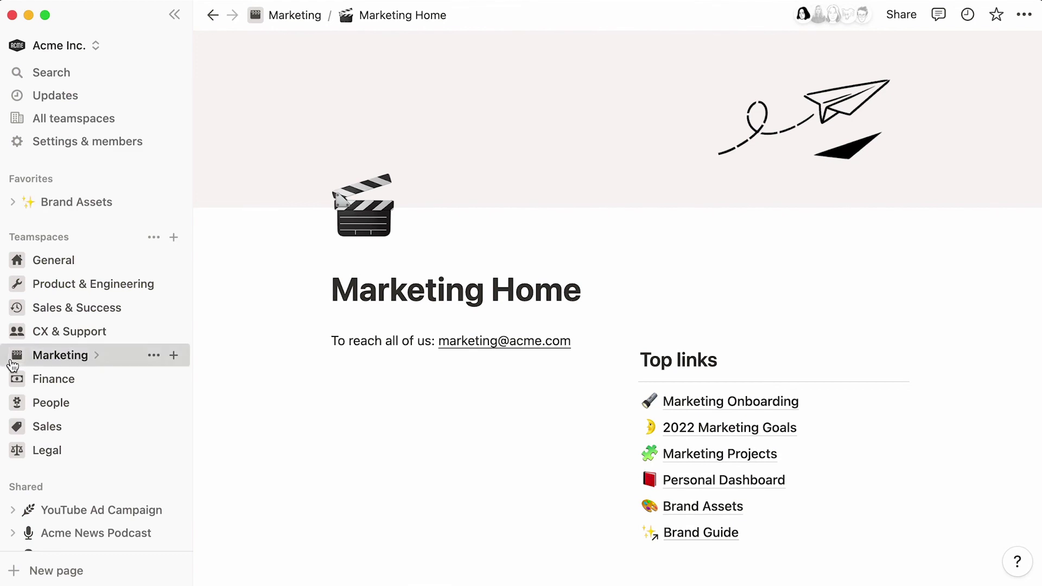
- Drag Marketing just below Product & Engineering and Legal just above Sales
{"action": "left_click_drag", "start_coordinate": [12, 365], "coordinate": [12, 314]}
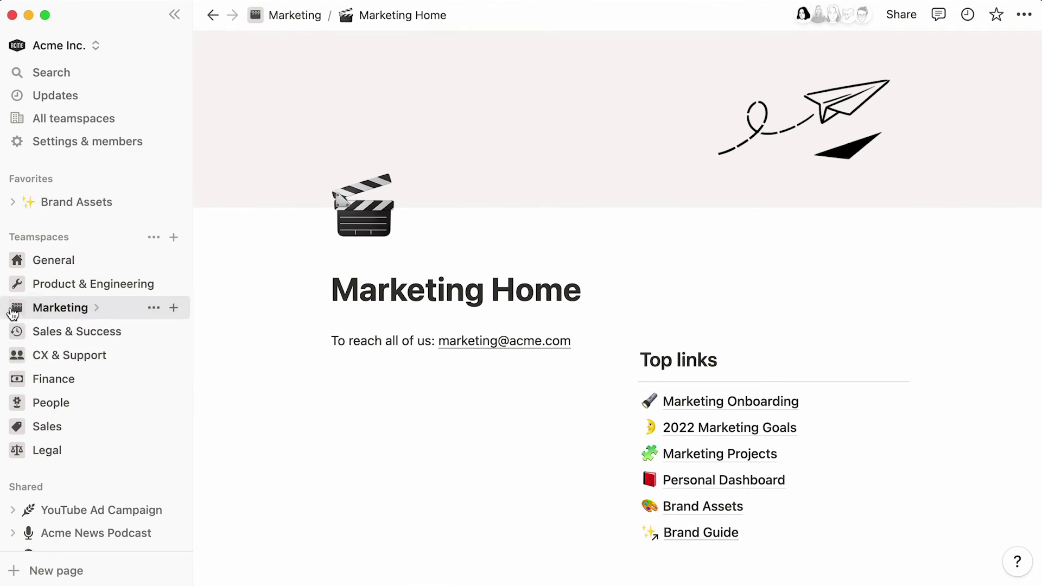
{"action": "left_click_drag", "start_coordinate": [9, 461], "coordinate": [5, 431]}
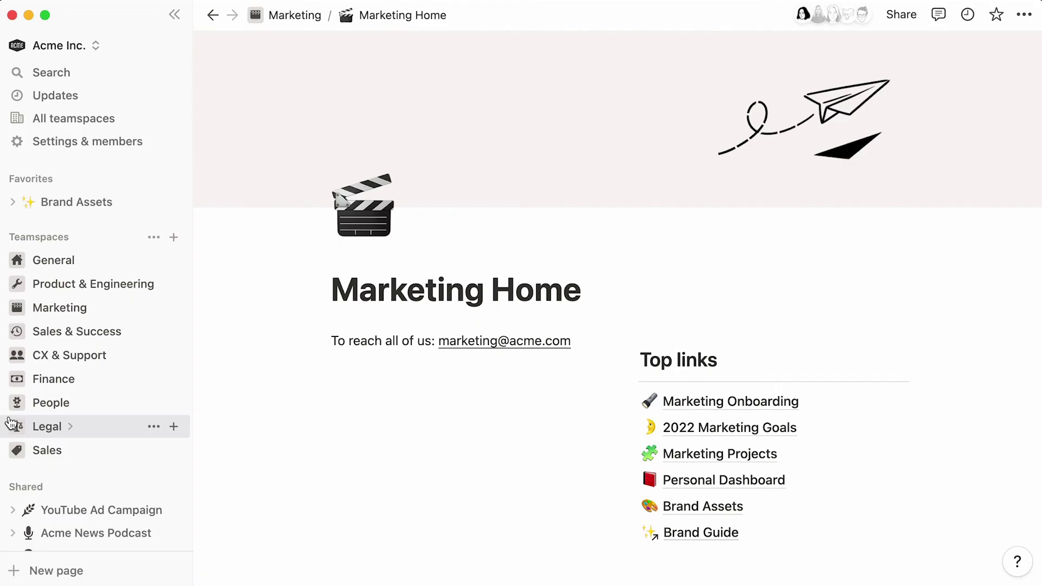
{"action": "left_click", "coordinate": [134, 49]}
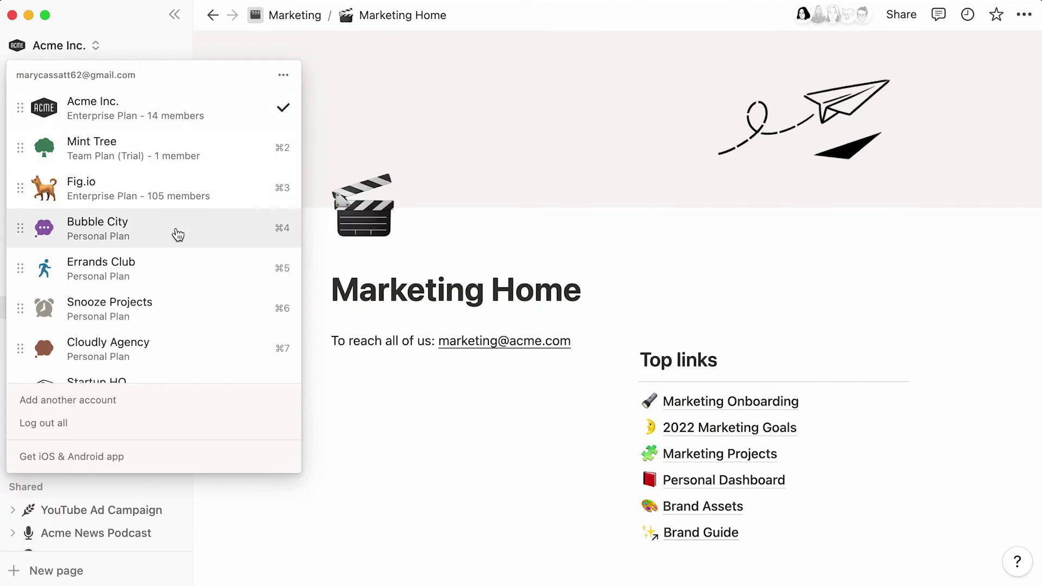
{"action": "left_click", "coordinate": [155, 402]}
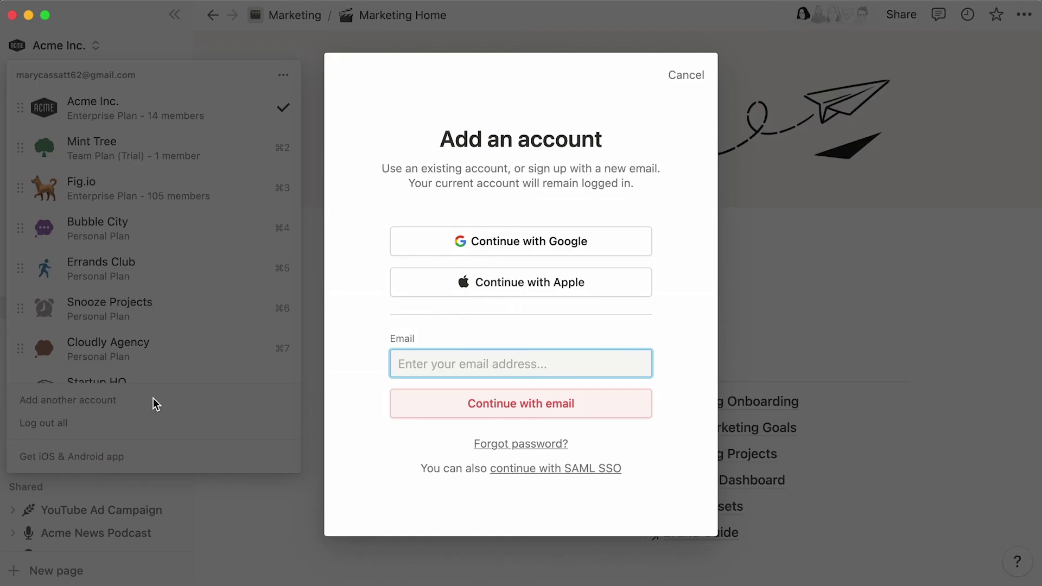
{"action": "key", "text": "Escape"}
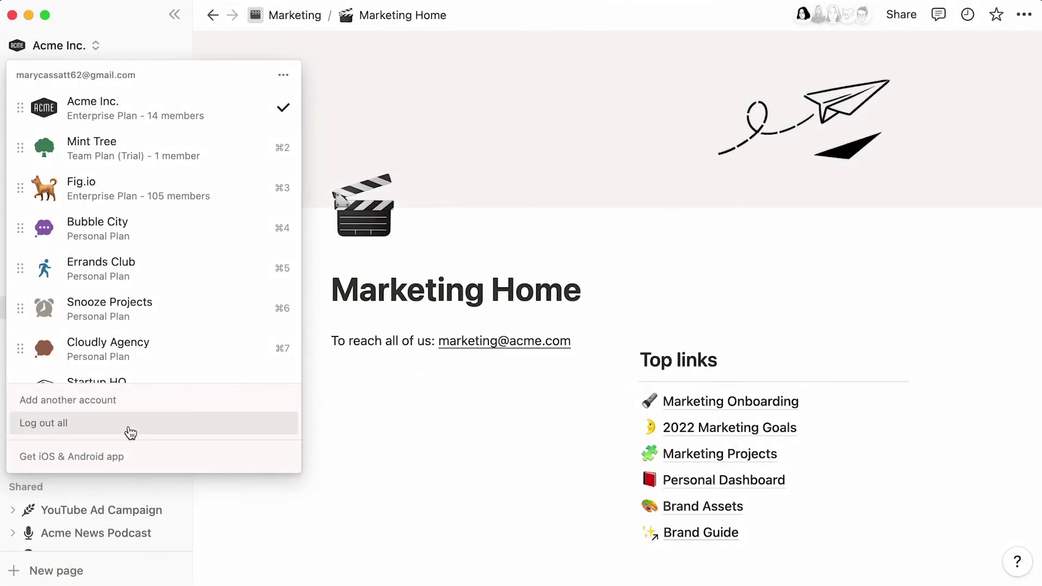
{"action": "left_click", "coordinate": [159, 479]}
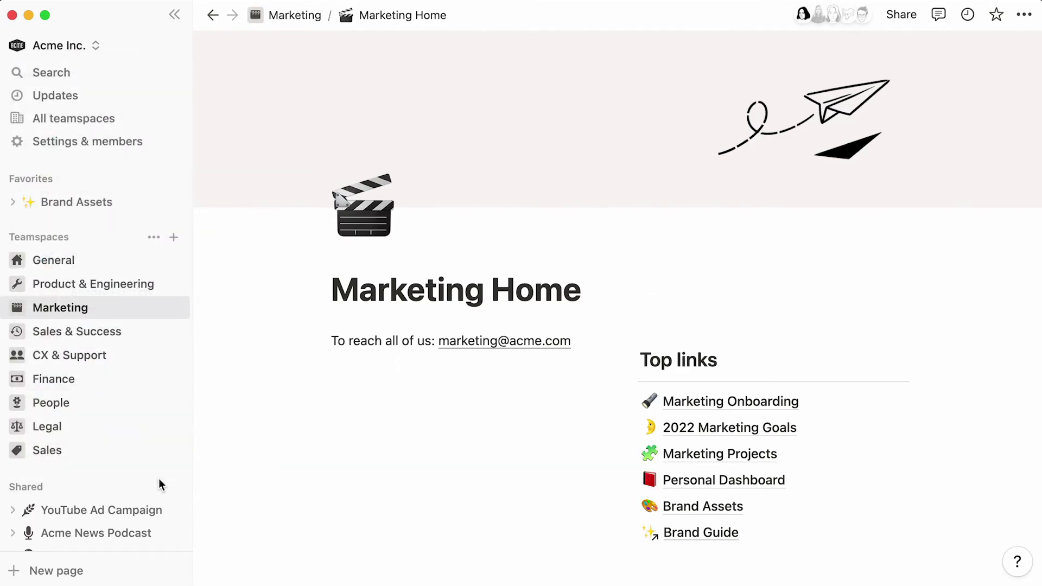
{"action": "scroll", "coordinate": [161, 484], "scroll_direction": "down", "scroll_amount": 5}
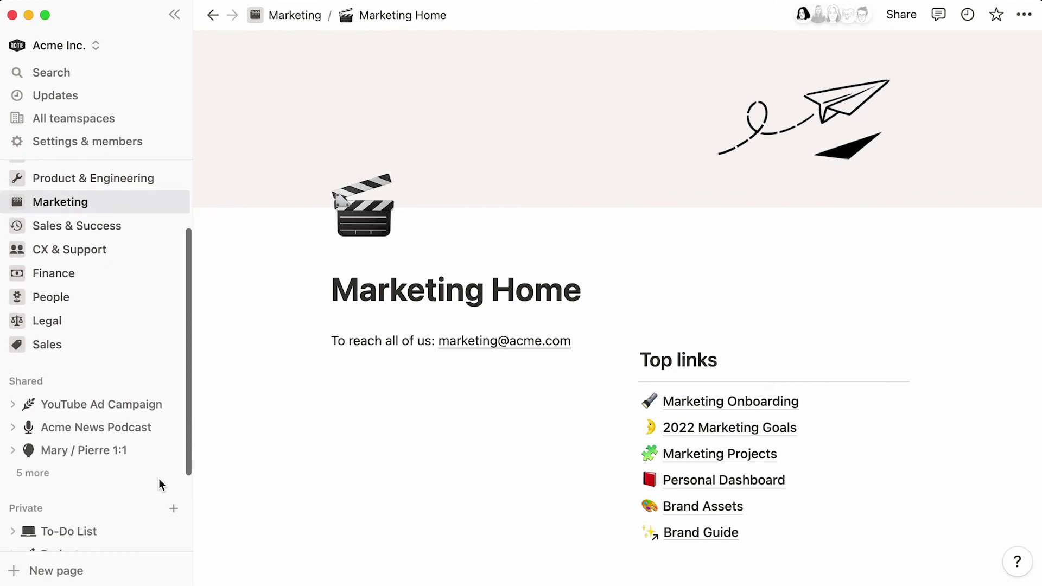
{"action": "scroll", "coordinate": [160, 485], "scroll_direction": "down", "scroll_amount": 5}
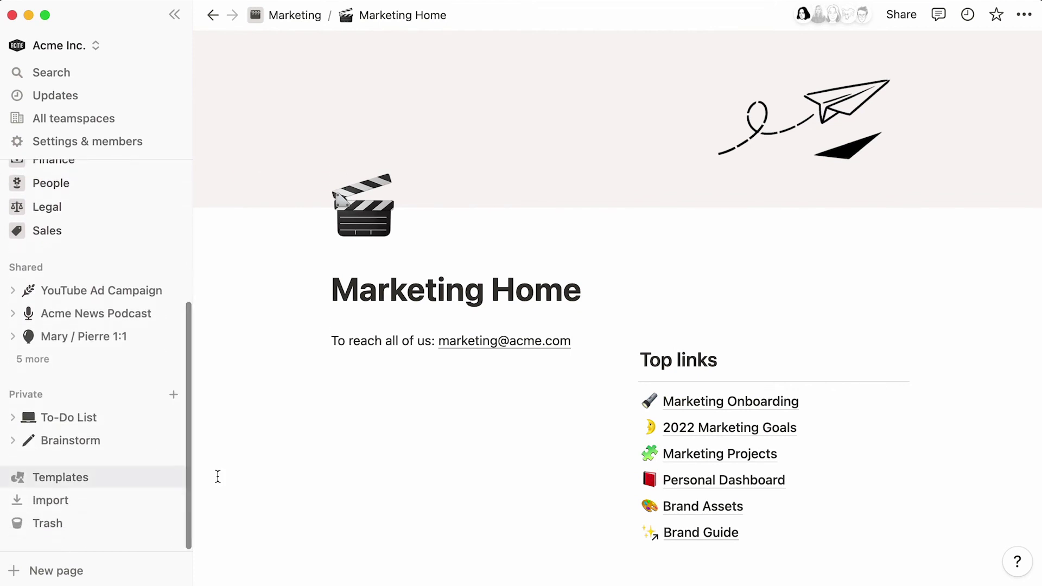
{"action": "scroll", "coordinate": [165, 461], "scroll_direction": "up", "scroll_amount": 10}
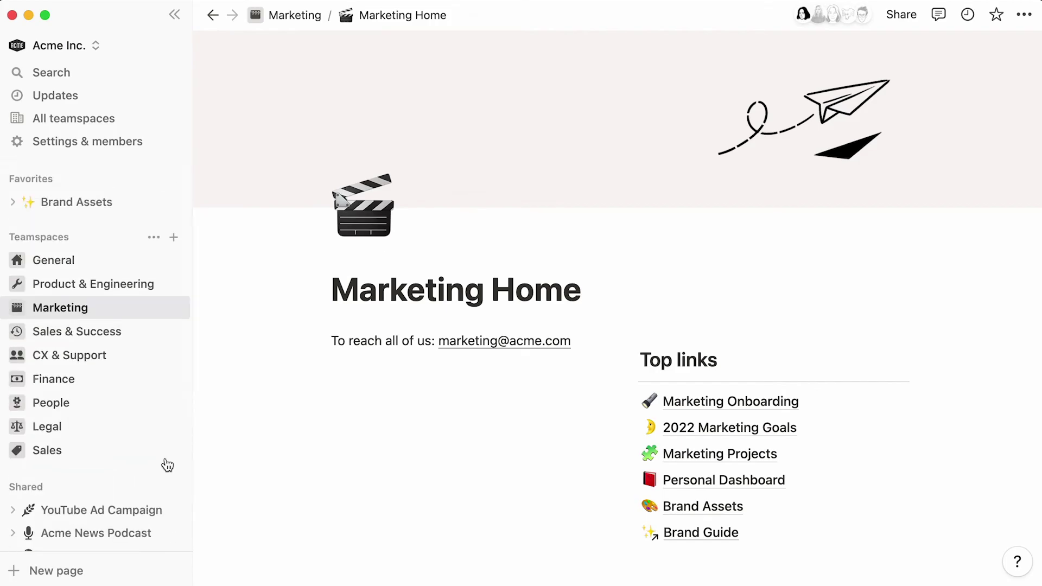